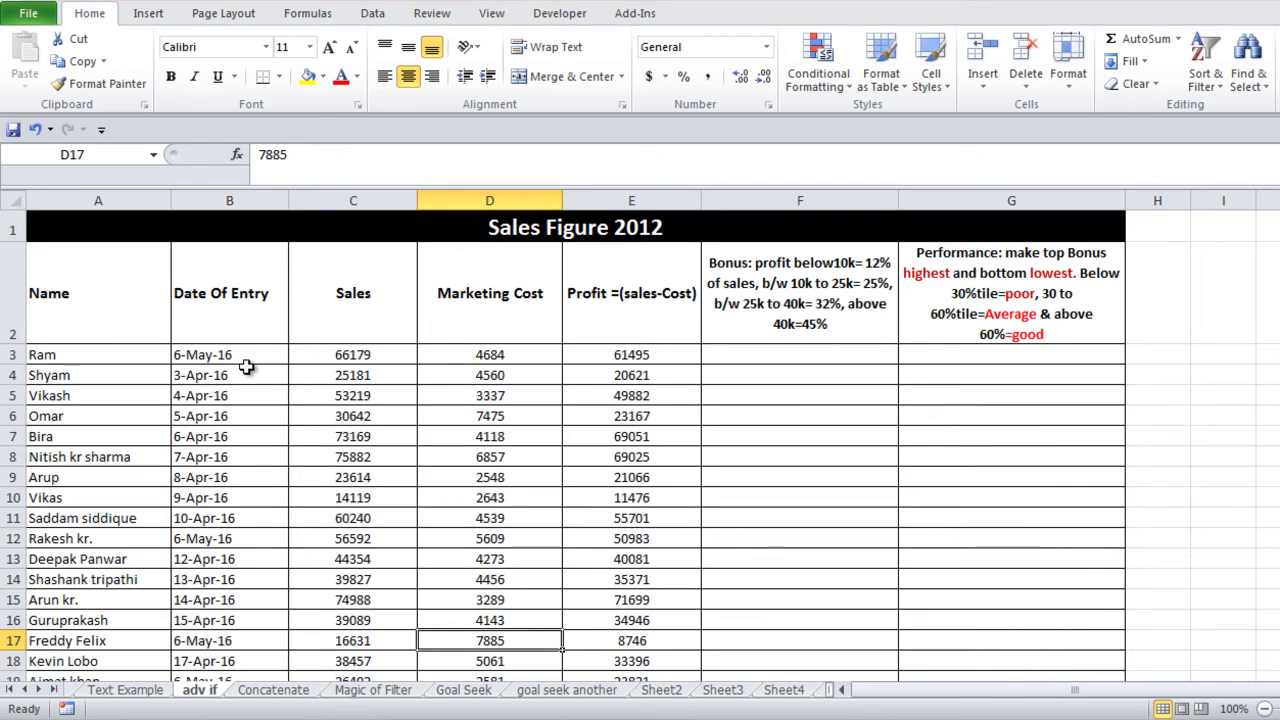
Examine the first record's sales and marketing cost, and the profit formula in E3.
left_click(345, 360)
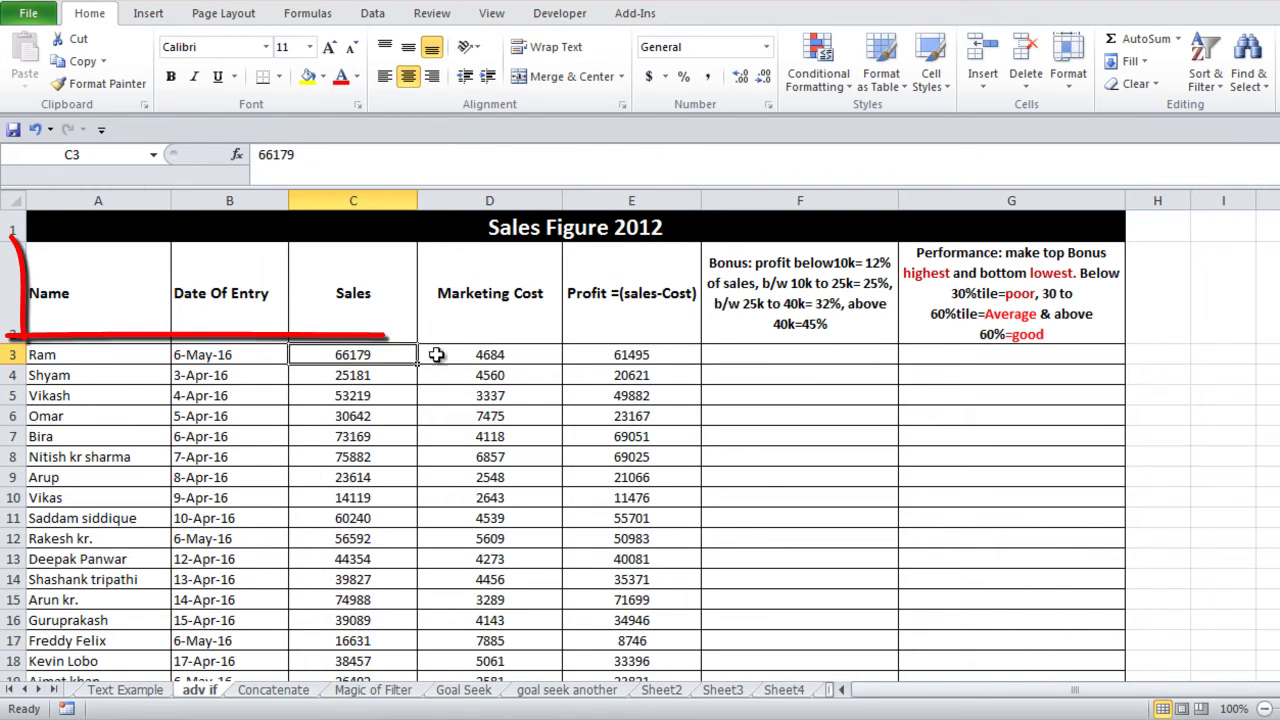
left_click(474, 358)
left_click(593, 364)
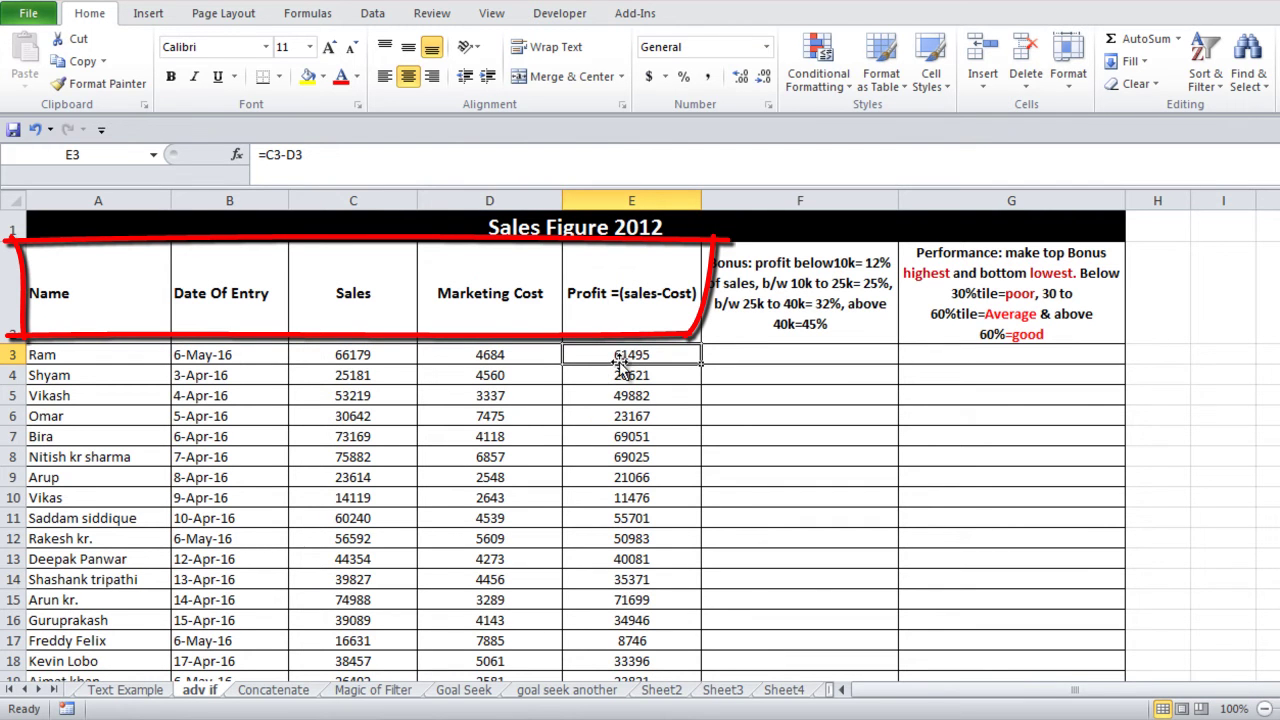
double_click(622, 358)
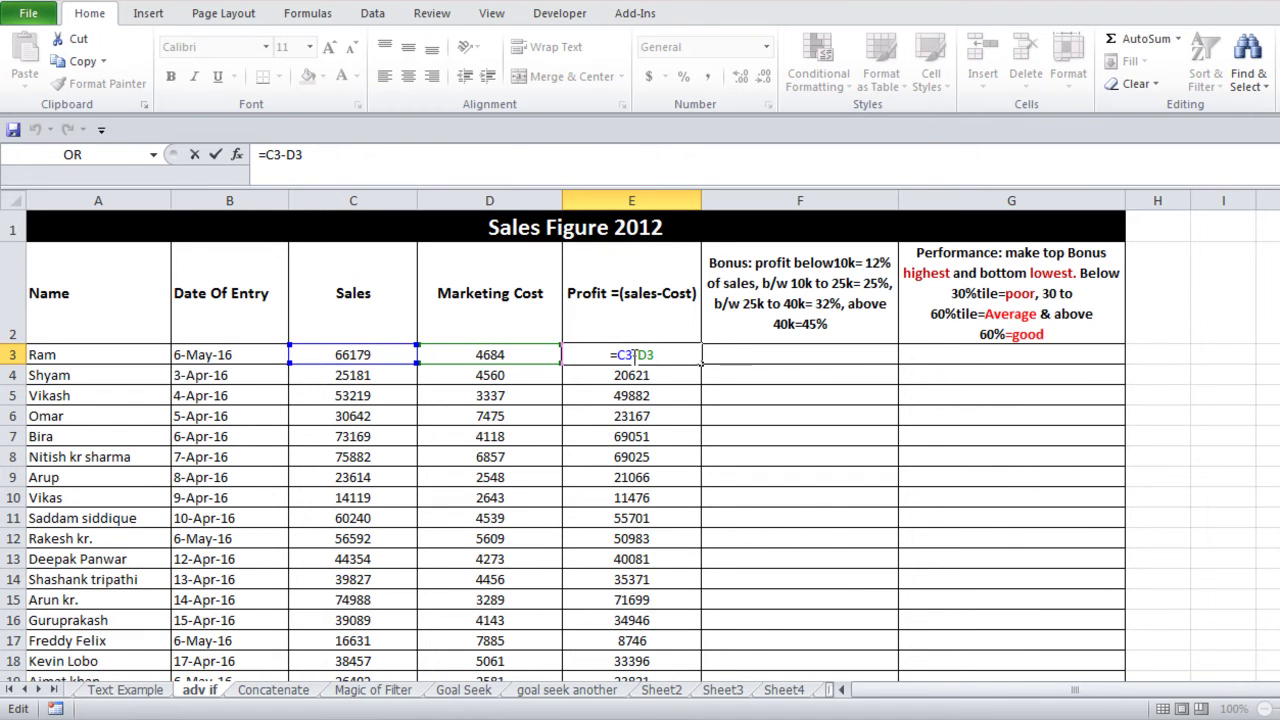
key("Return")
key("Left")
key("Left")
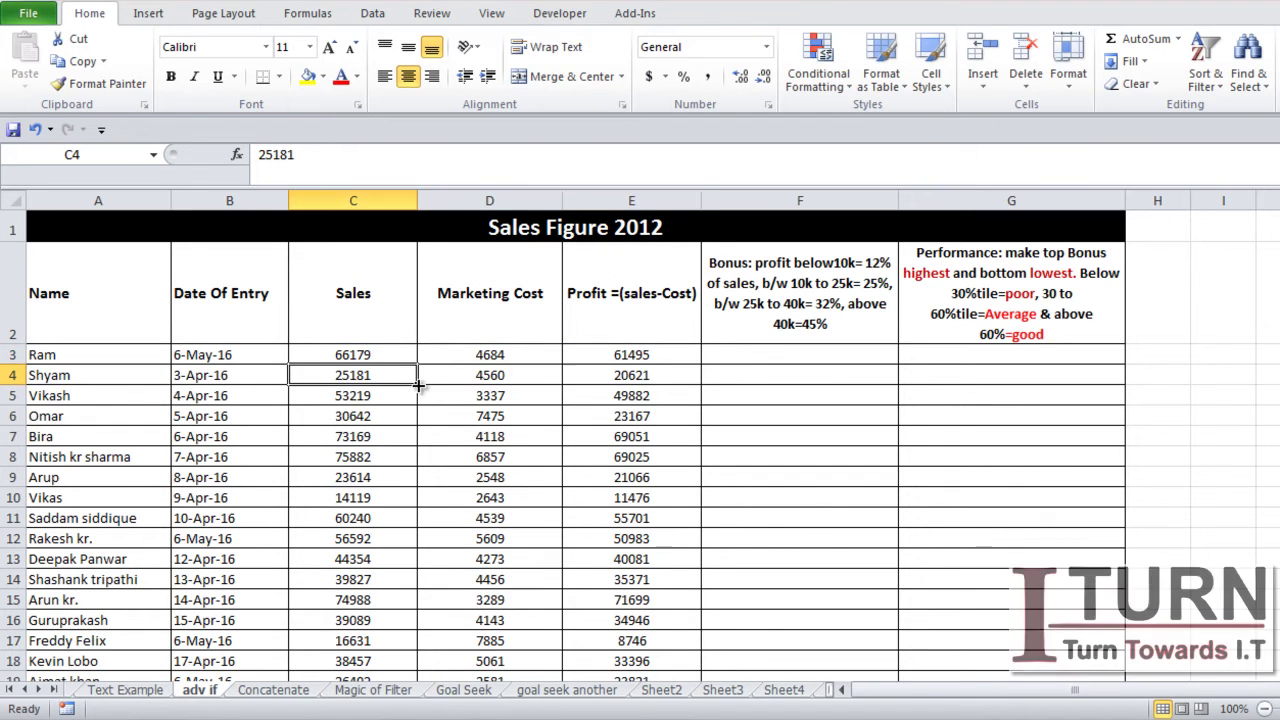
Select all the sales values from C3 to C37.
left_click(387, 354)
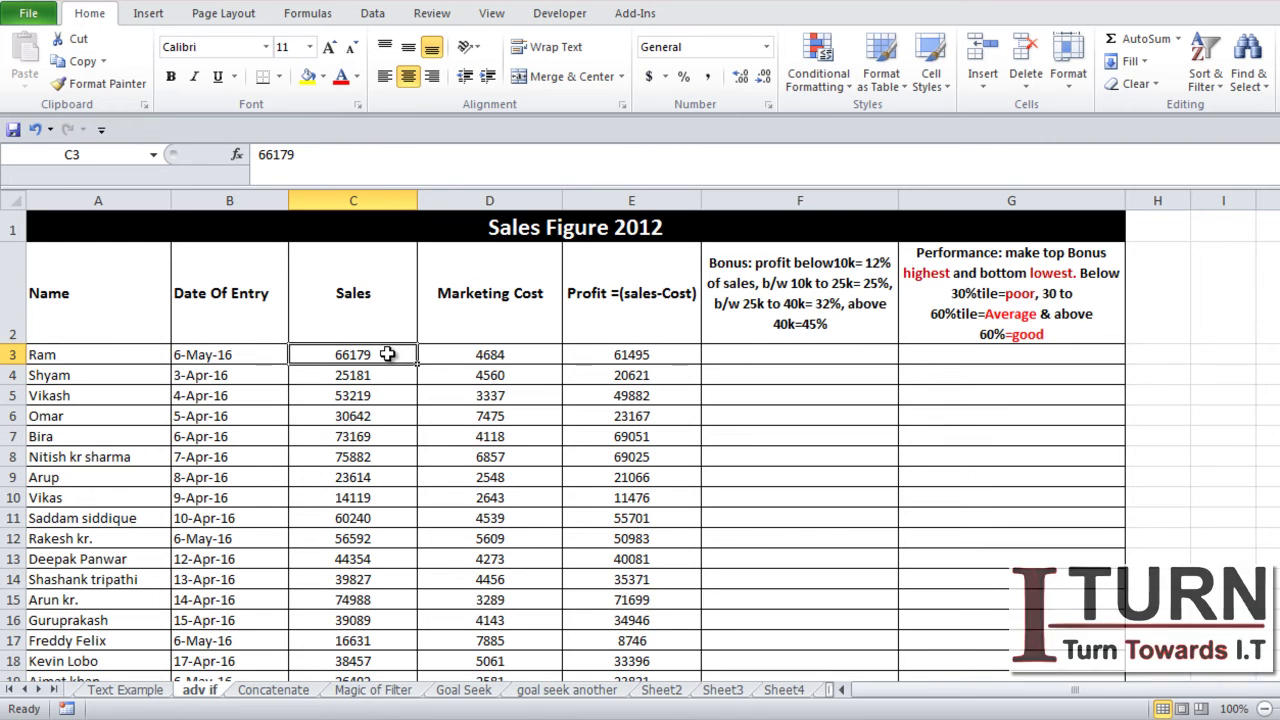
key("ctrl+shift+Down")
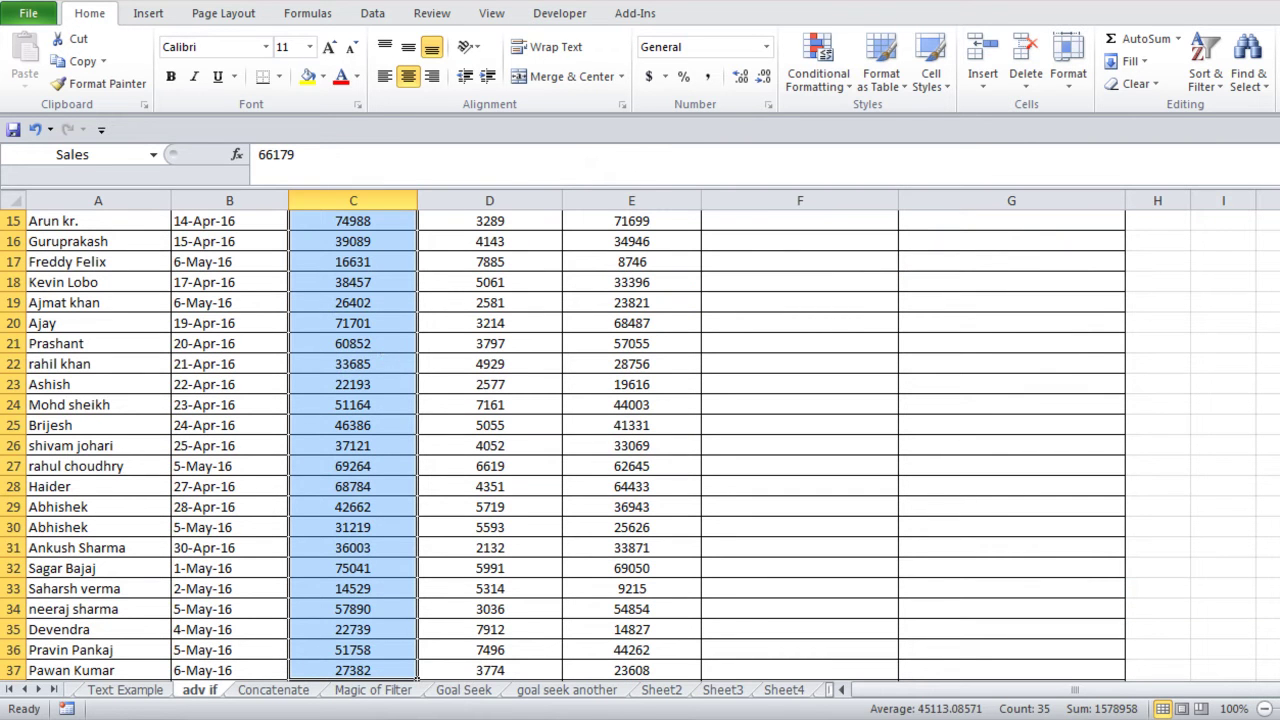
key("alt+m")
scroll(640, 445, "up", 5)
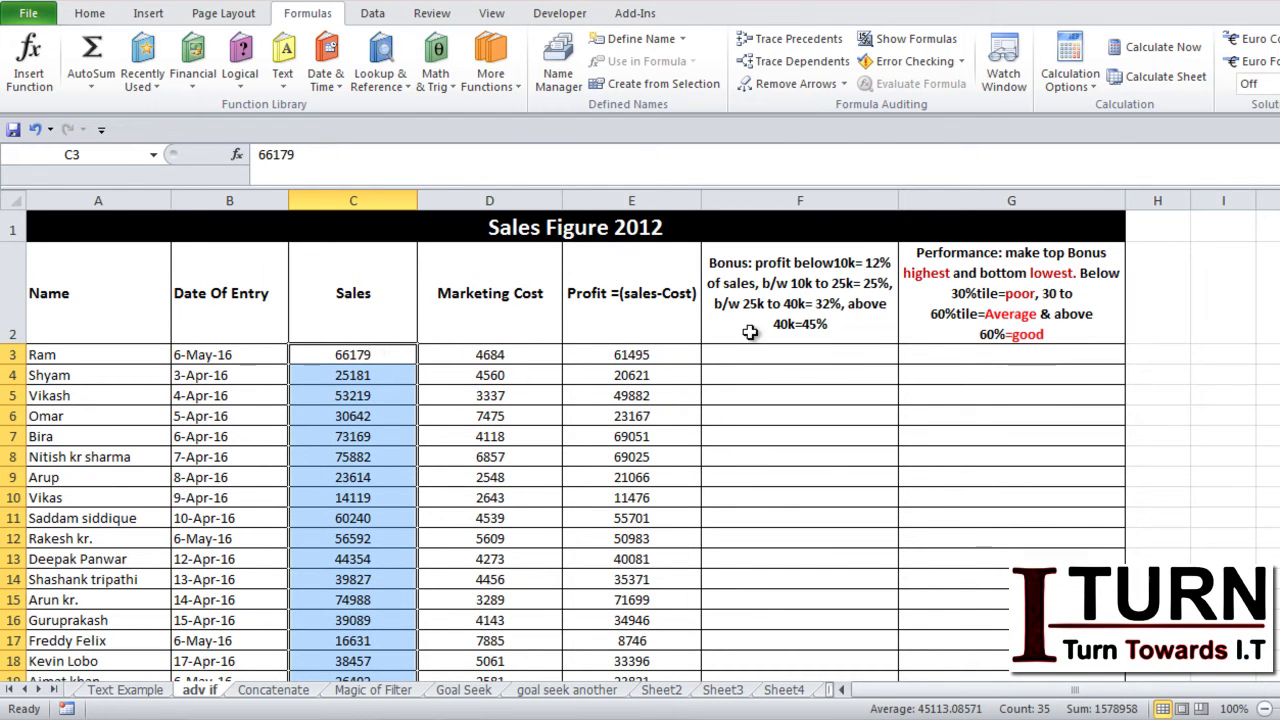
scroll(640, 445, "down", 5)
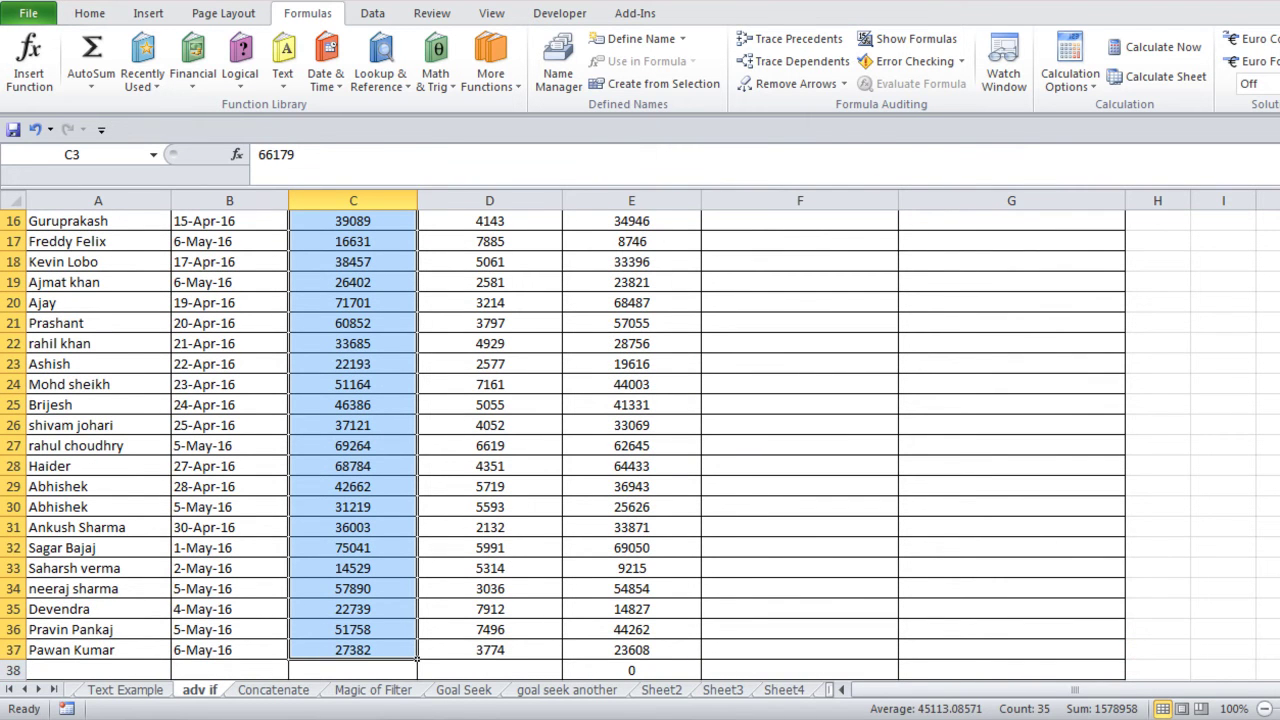
scroll(640, 445, "up", 5)
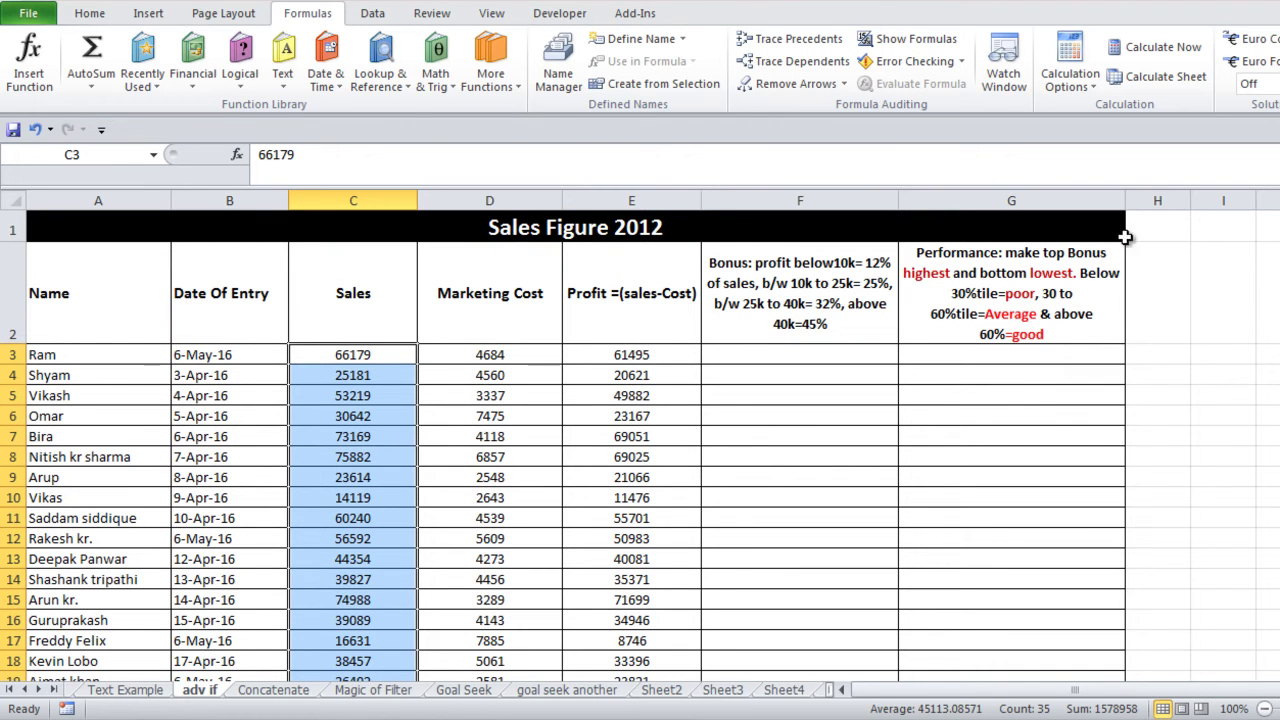
Start a Greater Than conditional formatting rule for the selected sales values with 55000 as the threshold.
left_click(90, 14)
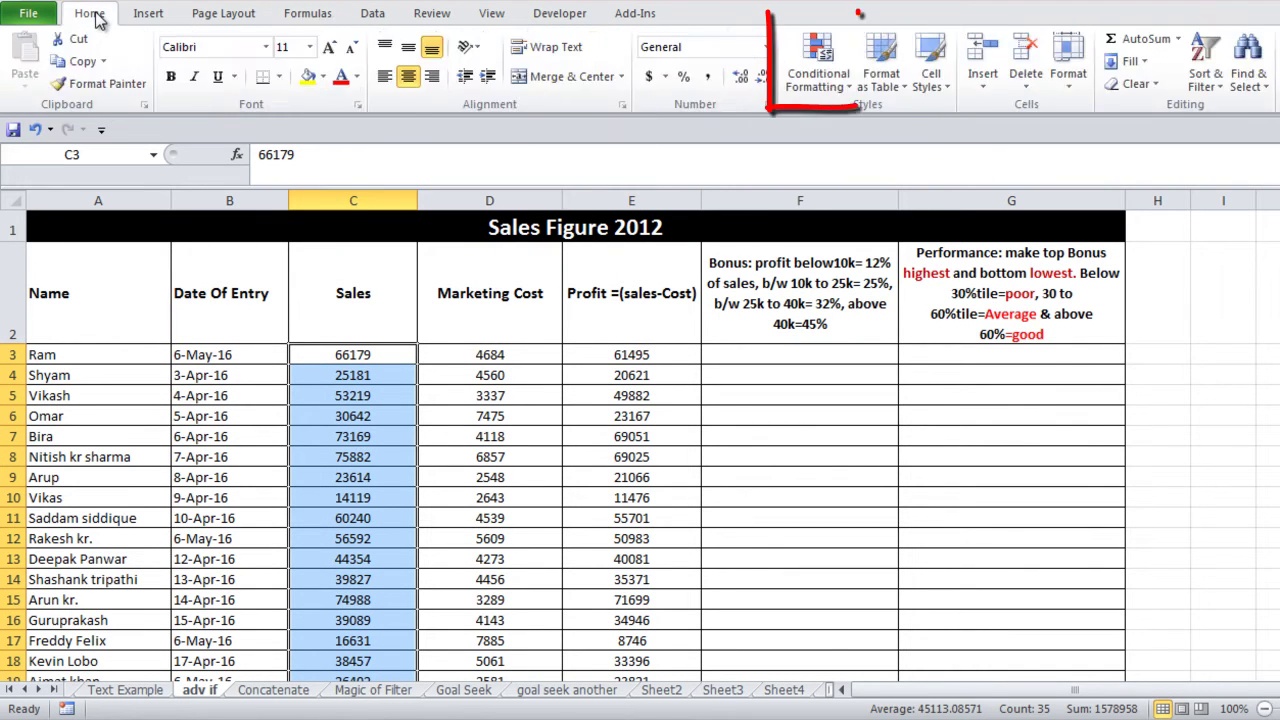
left_click(850, 90)
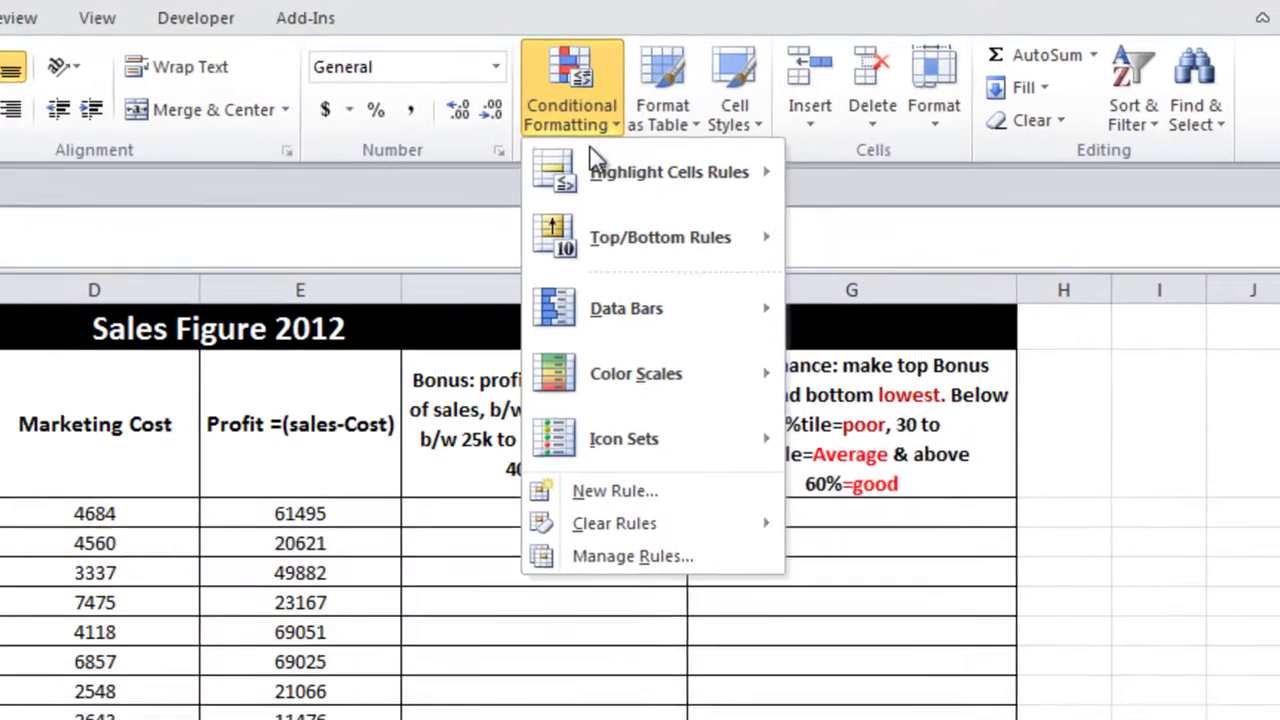
mouse_move(788, 131)
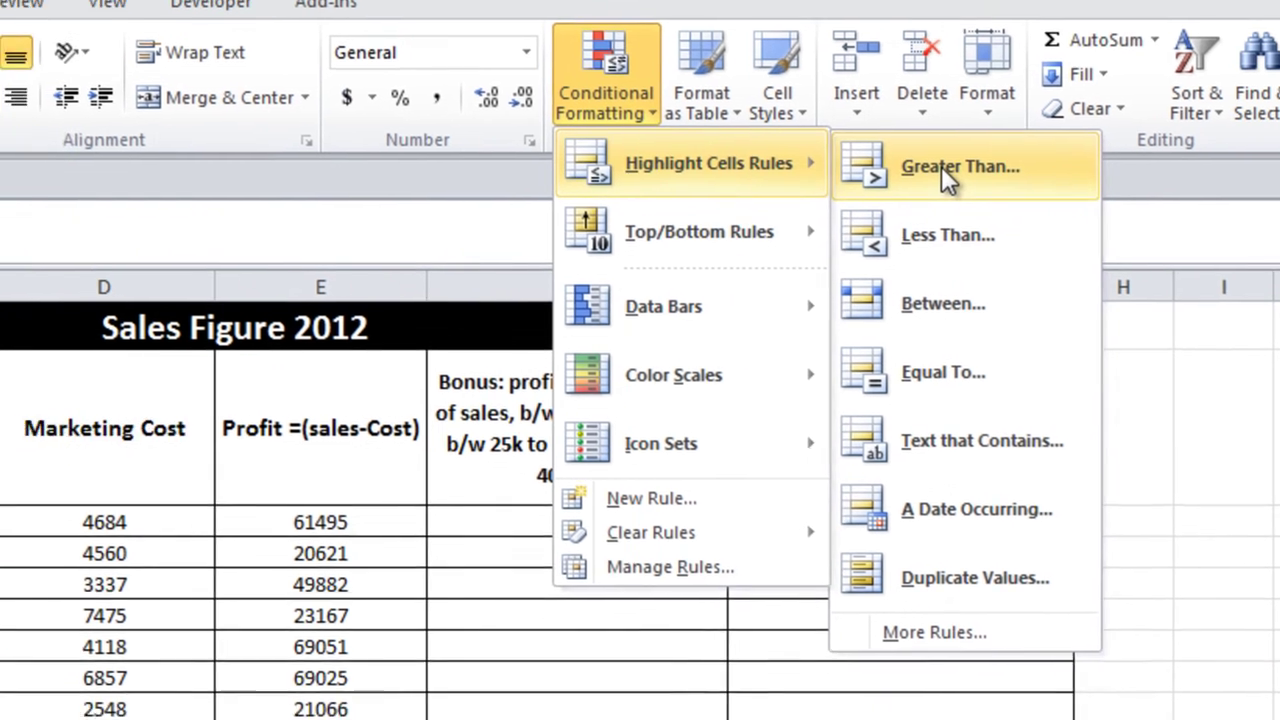
left_click(886, 183)
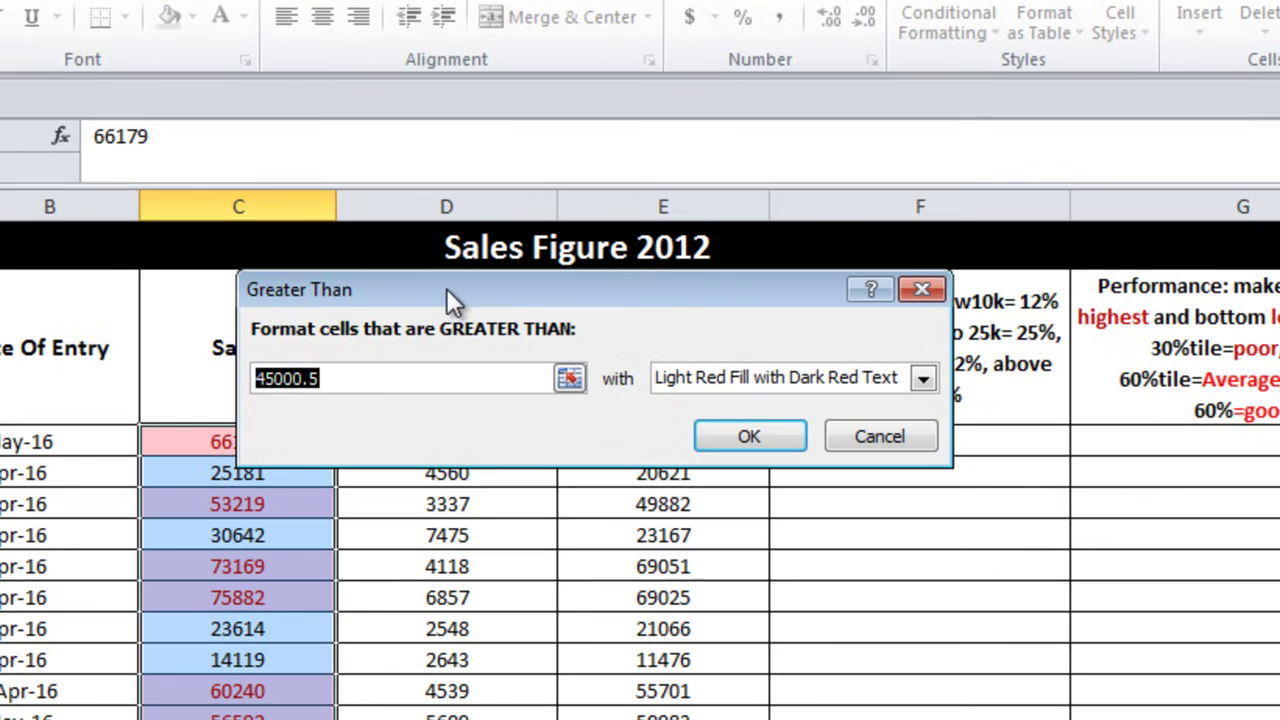
left_click_drag(419, 292, 751, 418)
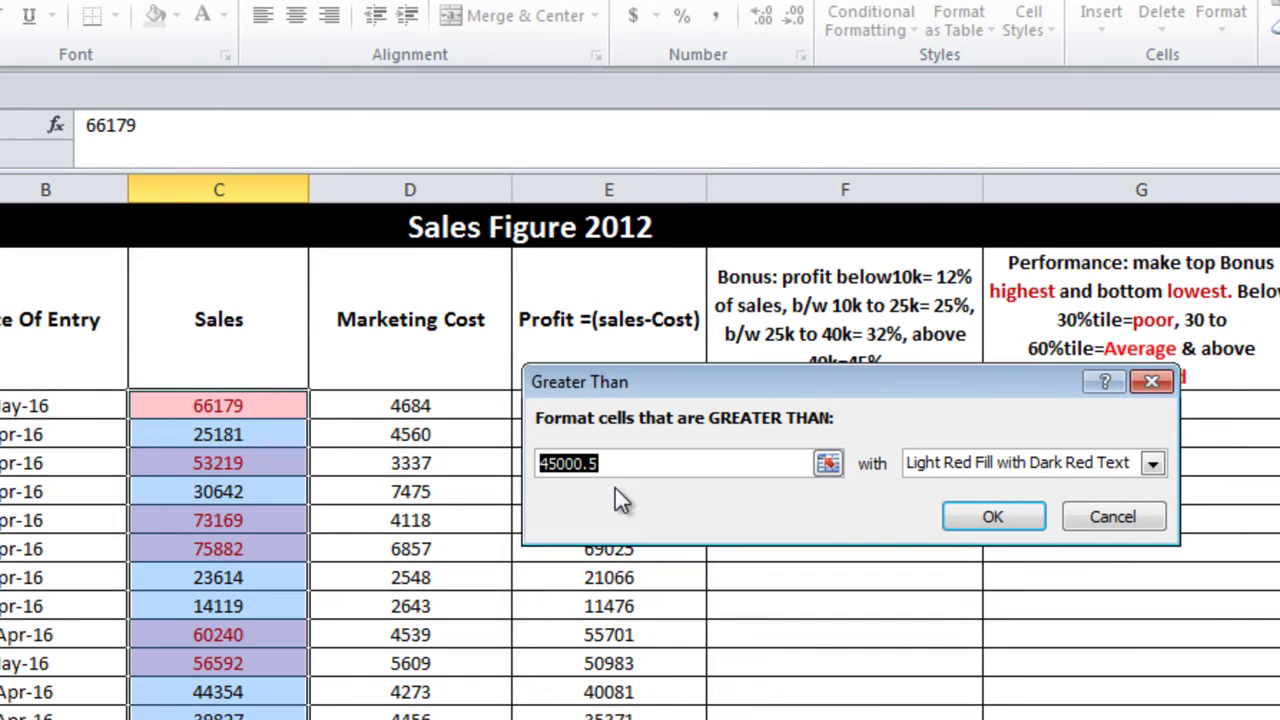
type("5500")
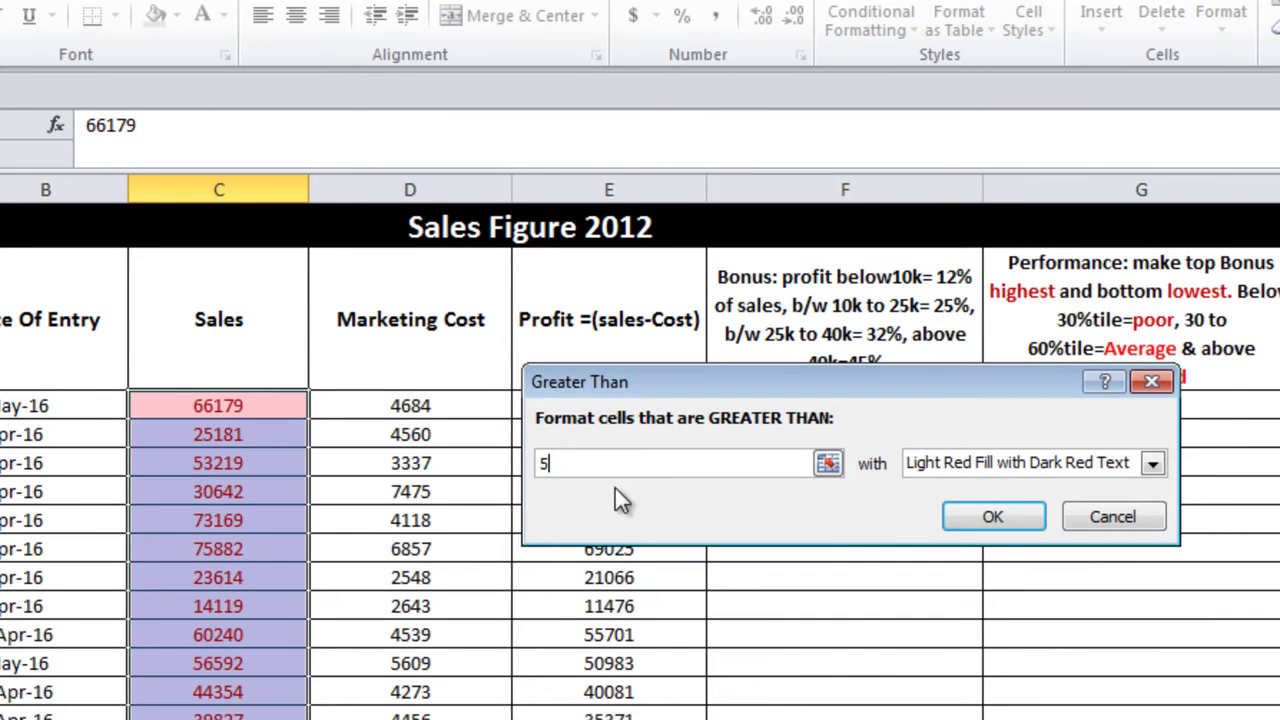
type("0")
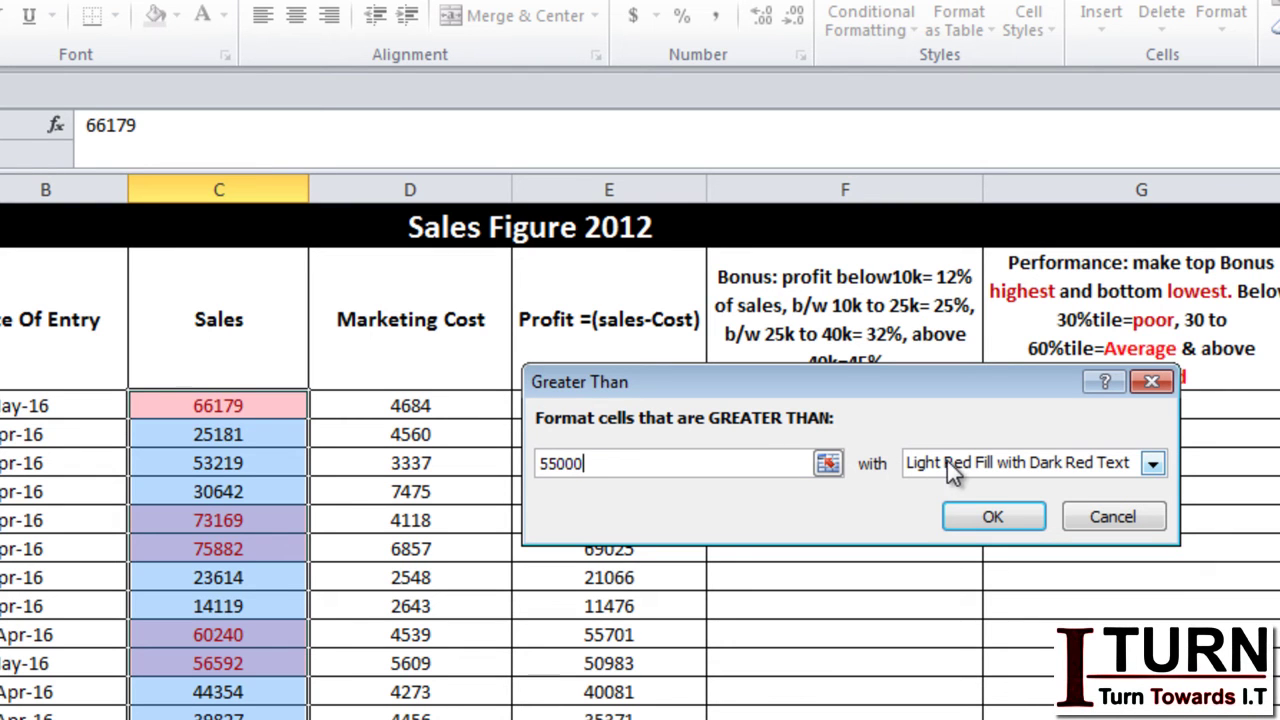
Preview the rule with Yellow Fill with Dark Yellow Text and with Green Fill with Dark Green Text.
left_click(1103, 468)
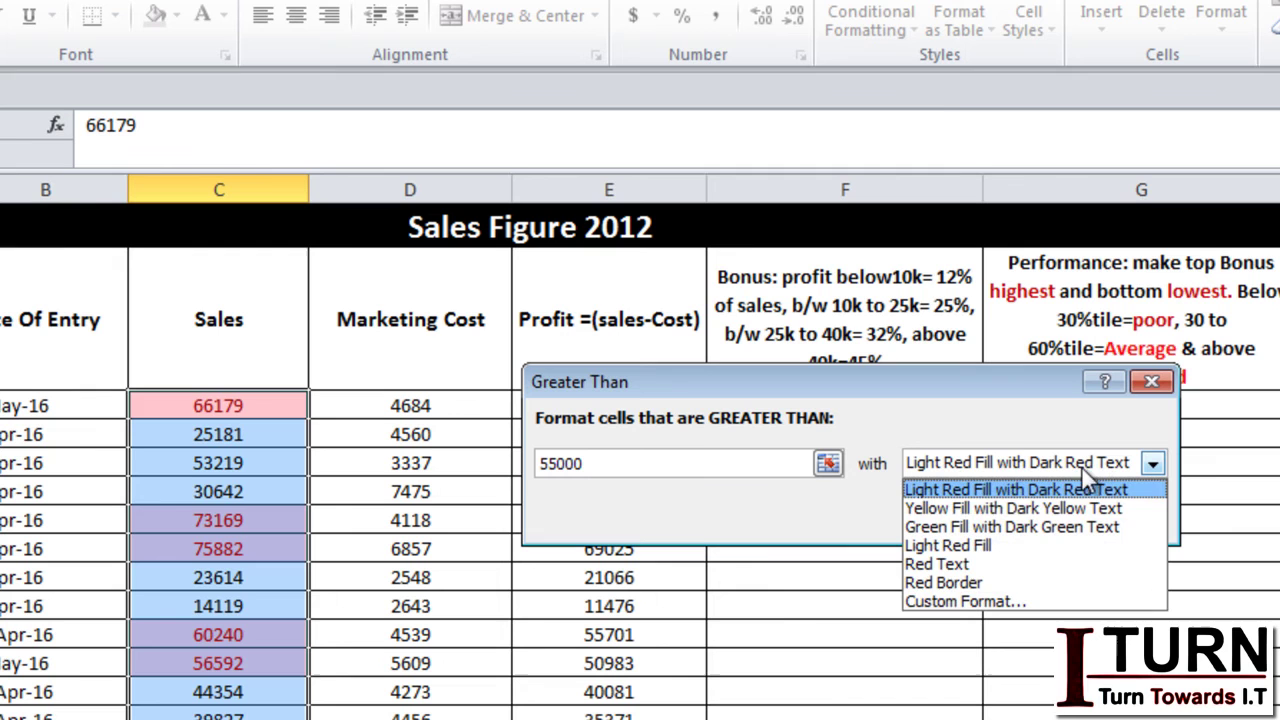
left_click(963, 510)
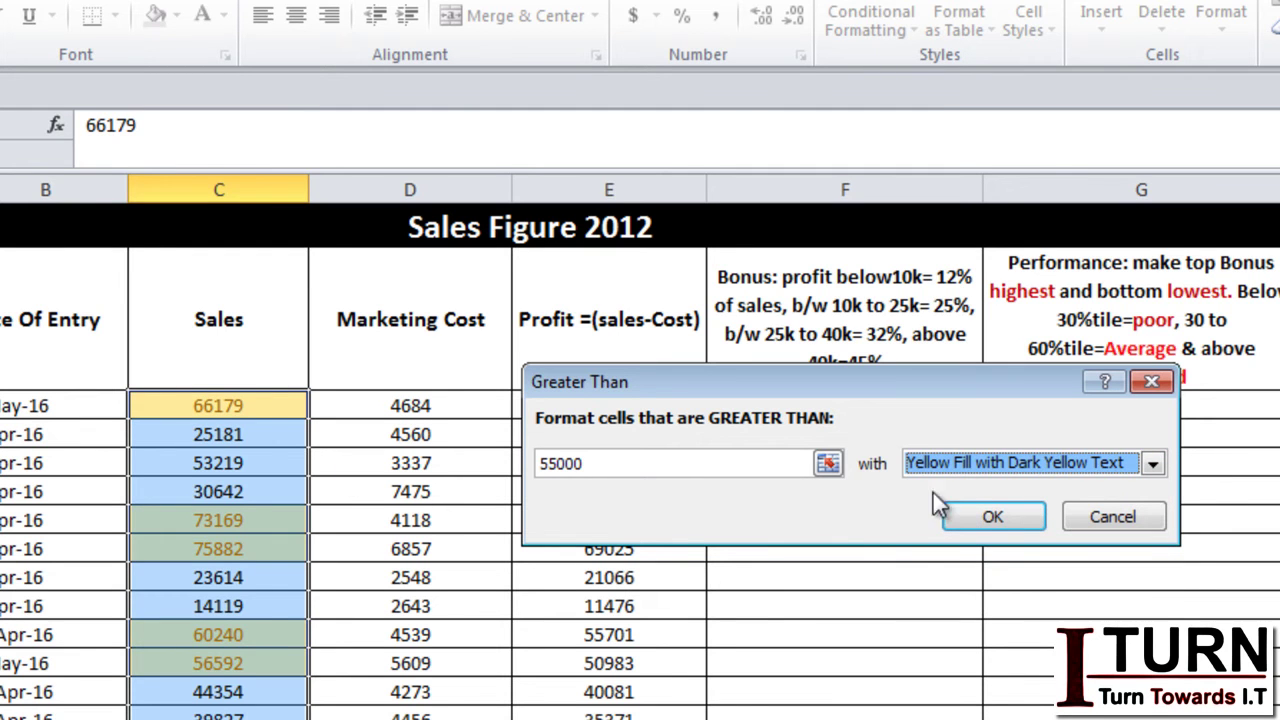
left_click(941, 460)
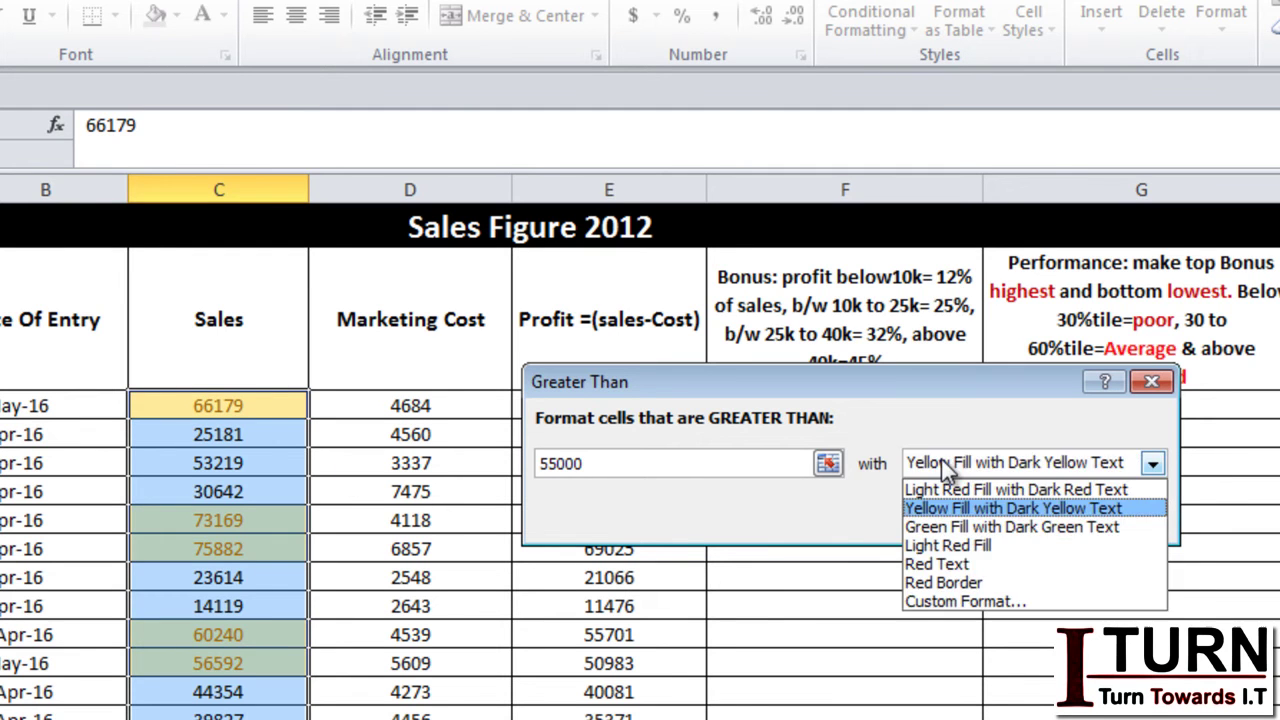
left_click(946, 527)
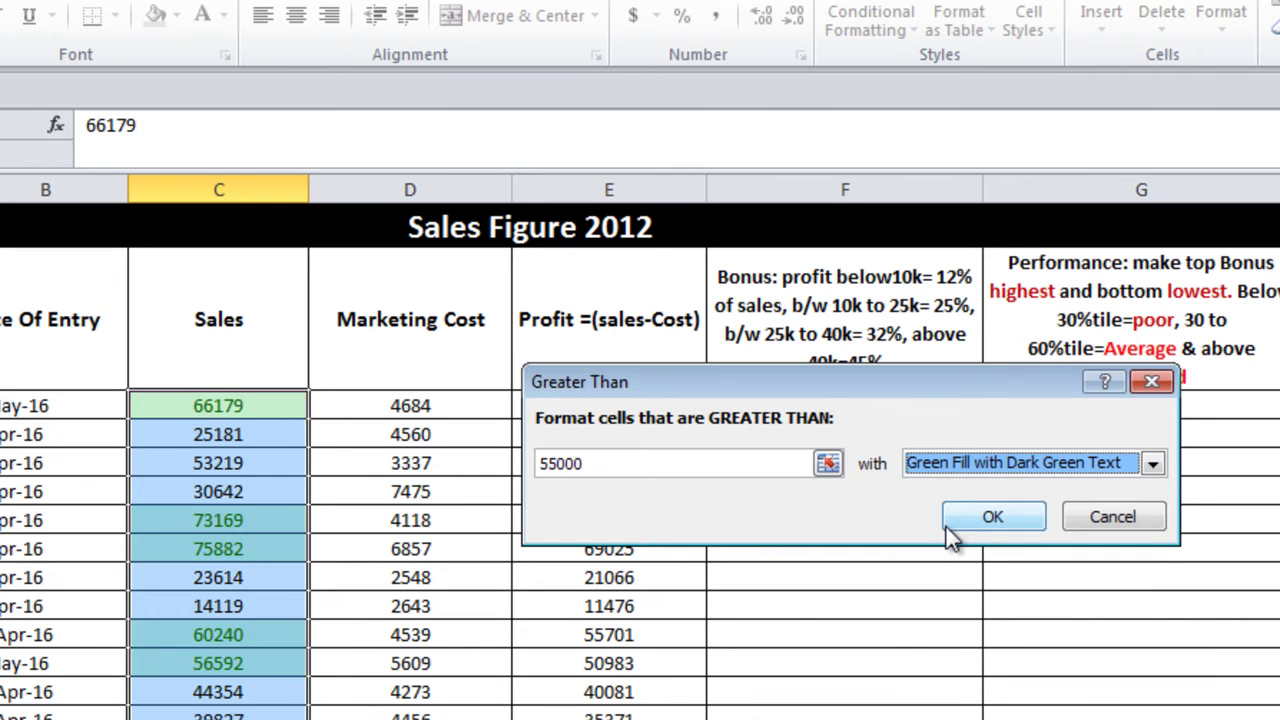
Switch the rule to a custom format with bold, dark blue text.
left_click(953, 465)
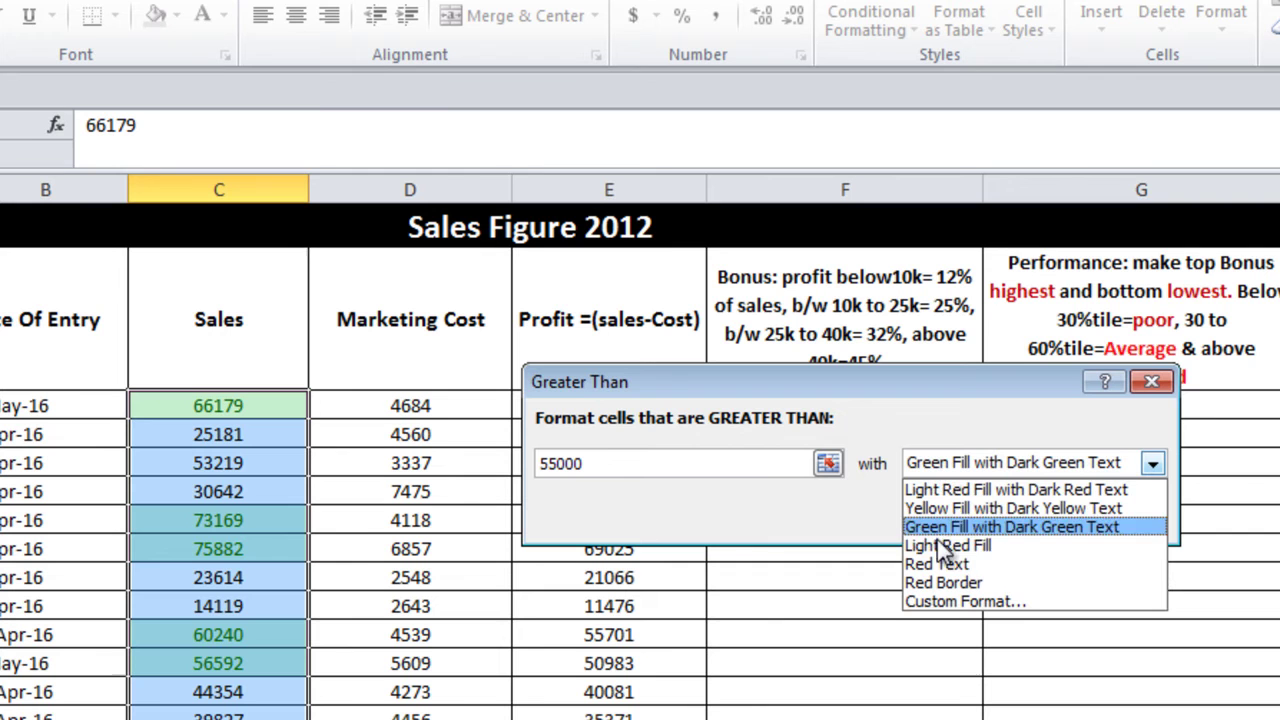
left_click(951, 602)
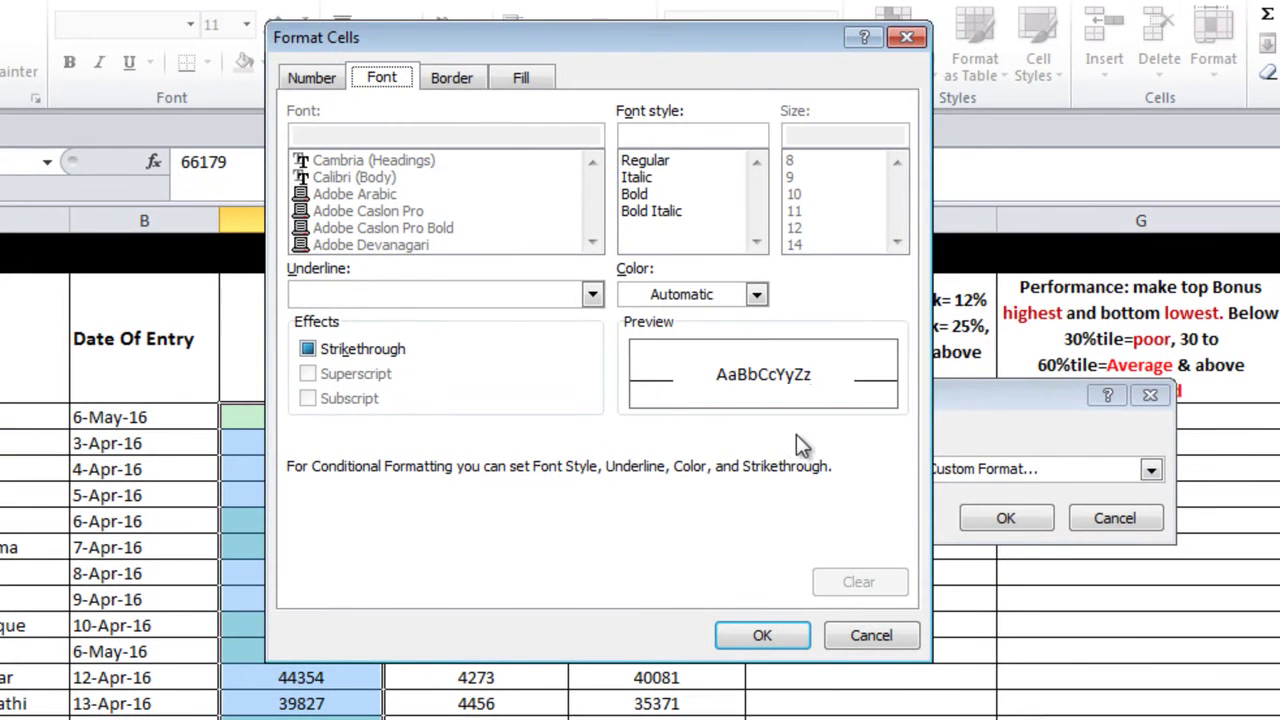
left_click_drag(701, 34, 715, 77)
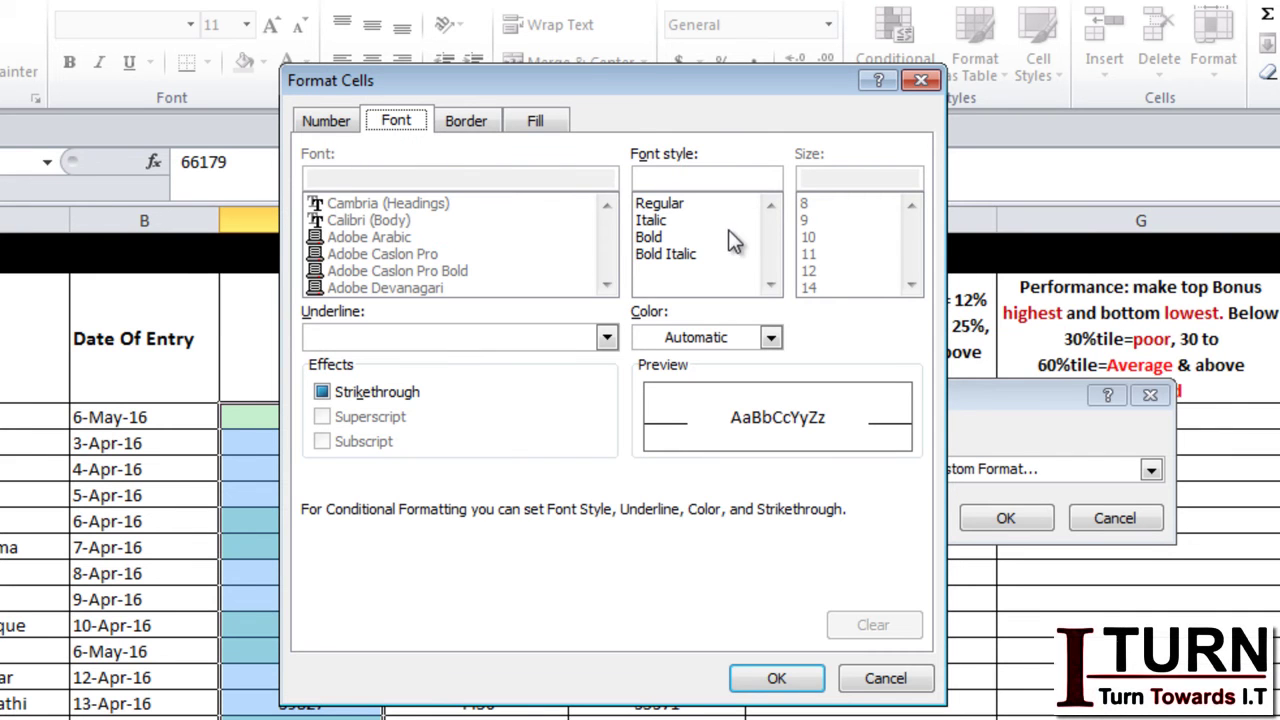
left_click(683, 345)
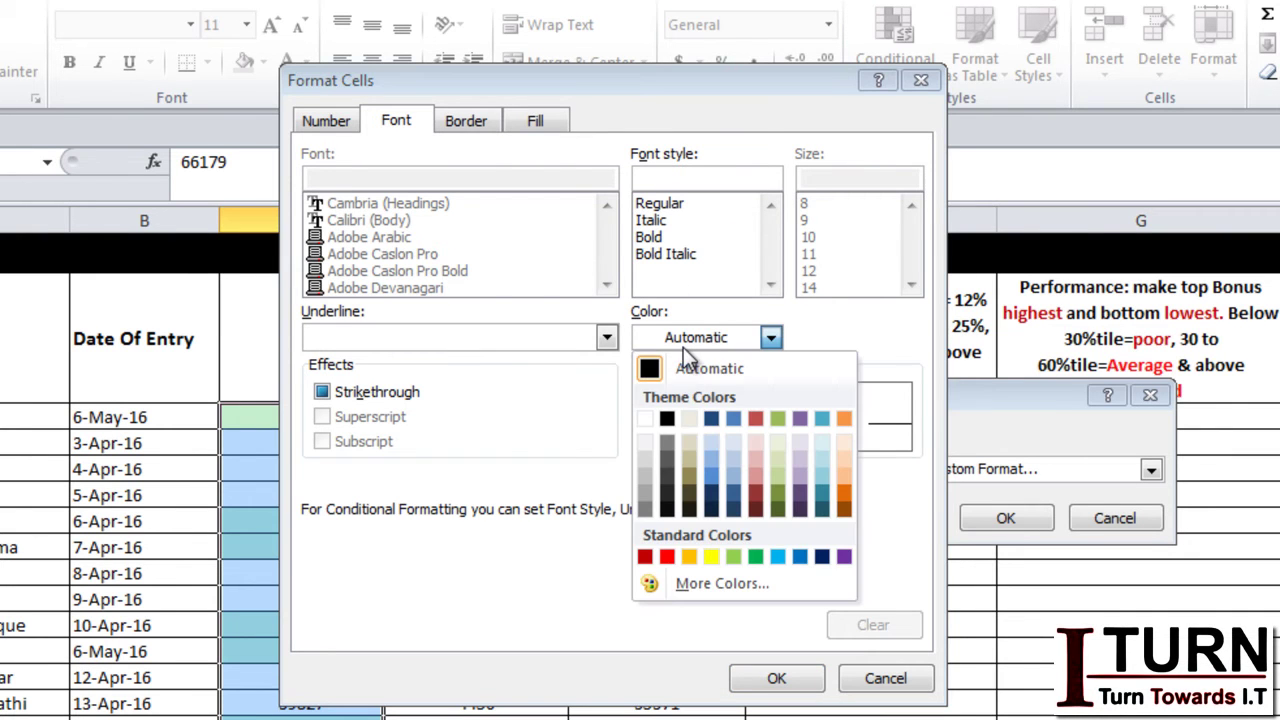
left_click(711, 421)
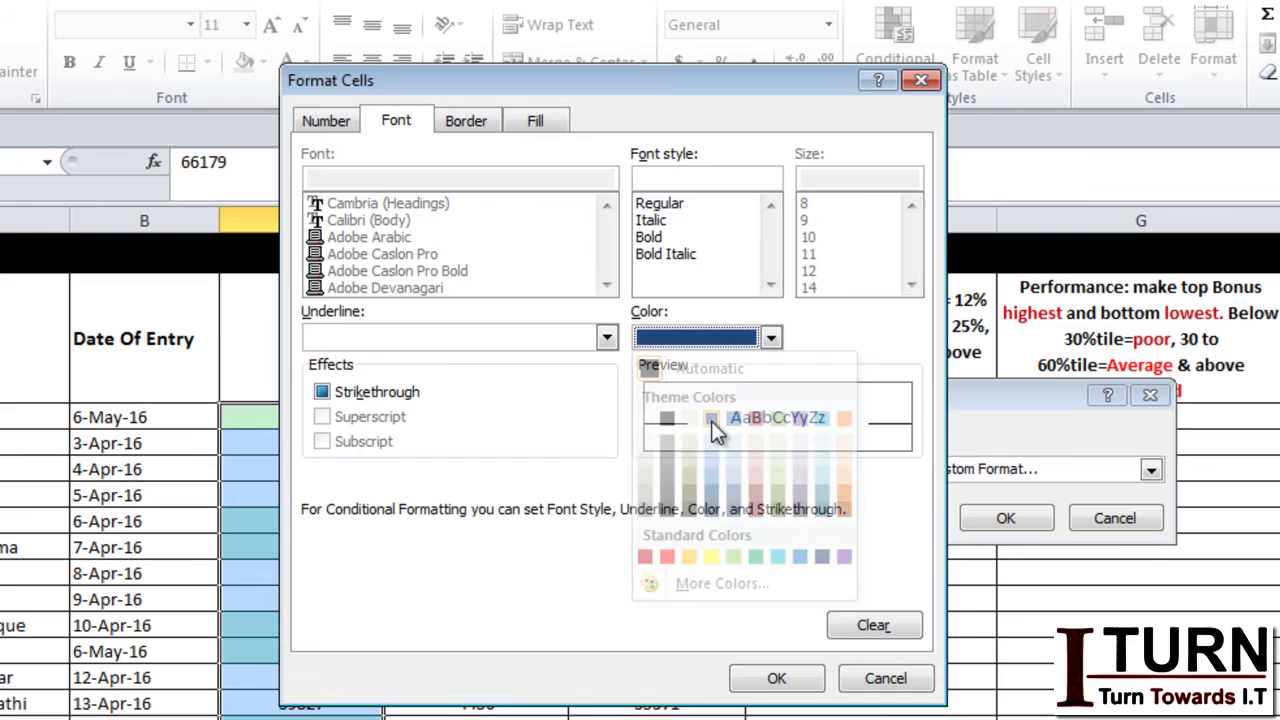
left_click(655, 238)
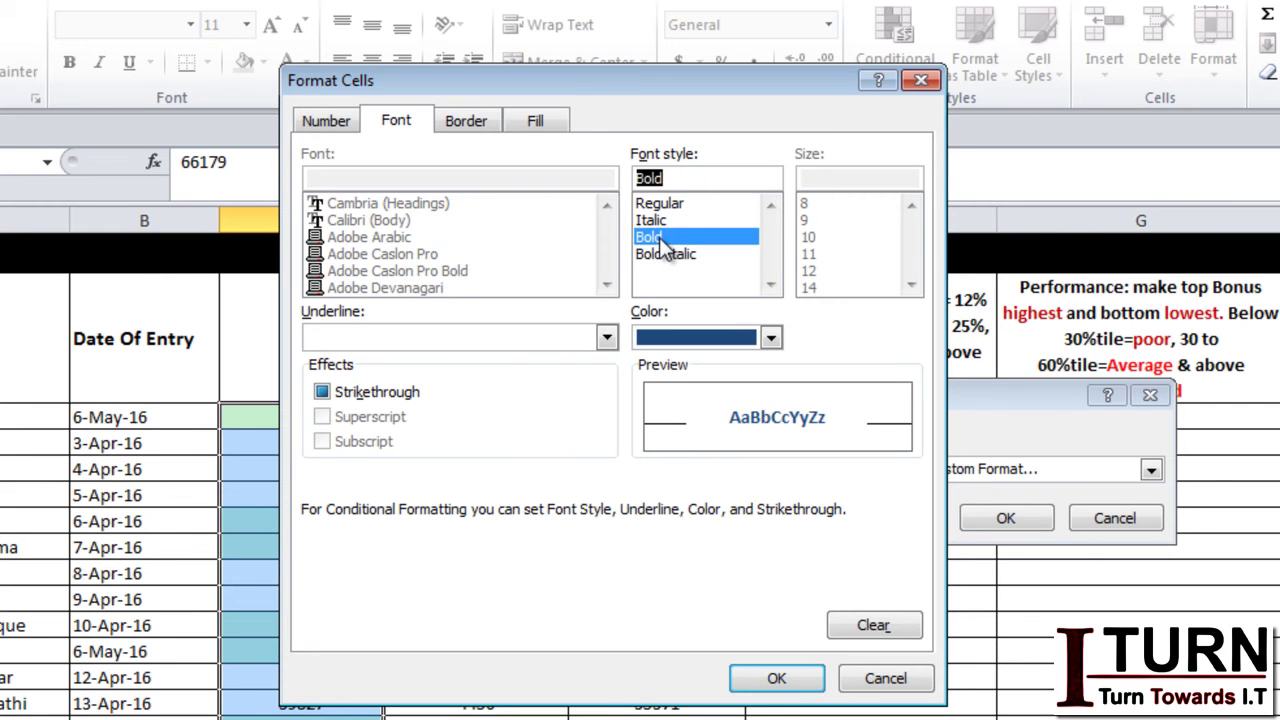
Give the custom format a light red background fill and apply the rule to the sales values.
left_click(545, 118)
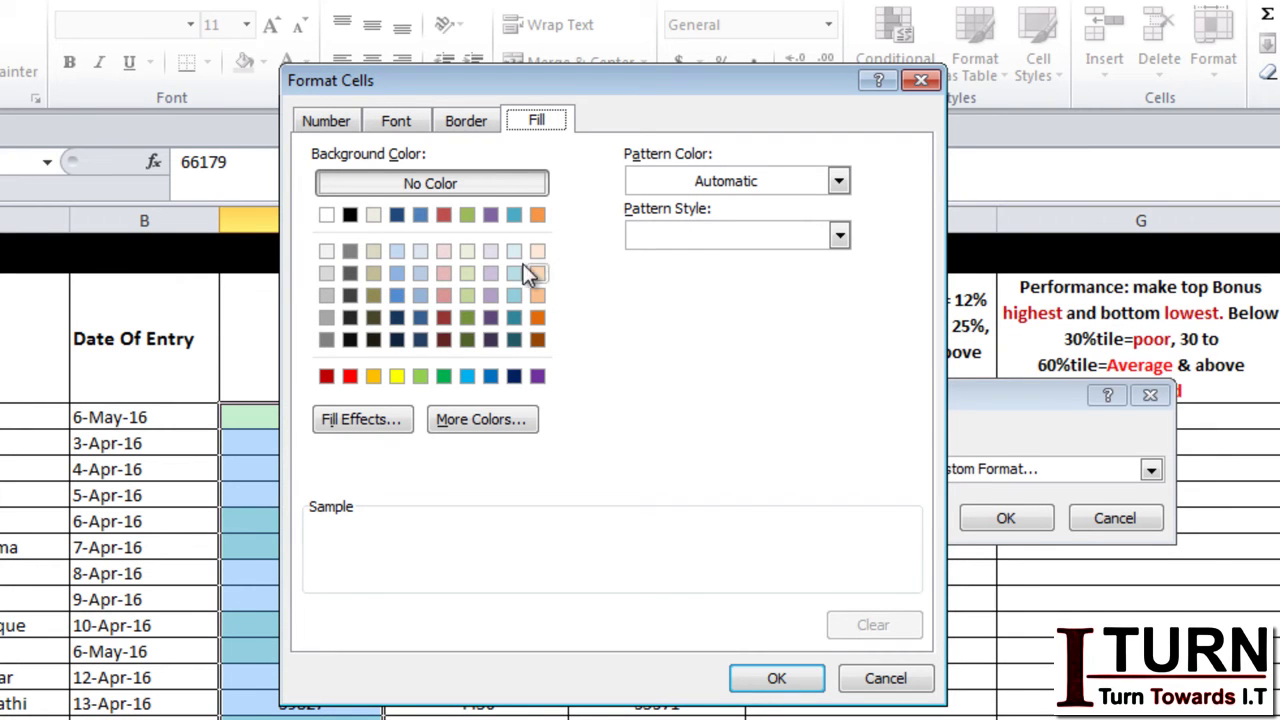
left_click(446, 253)
left_click(777, 678)
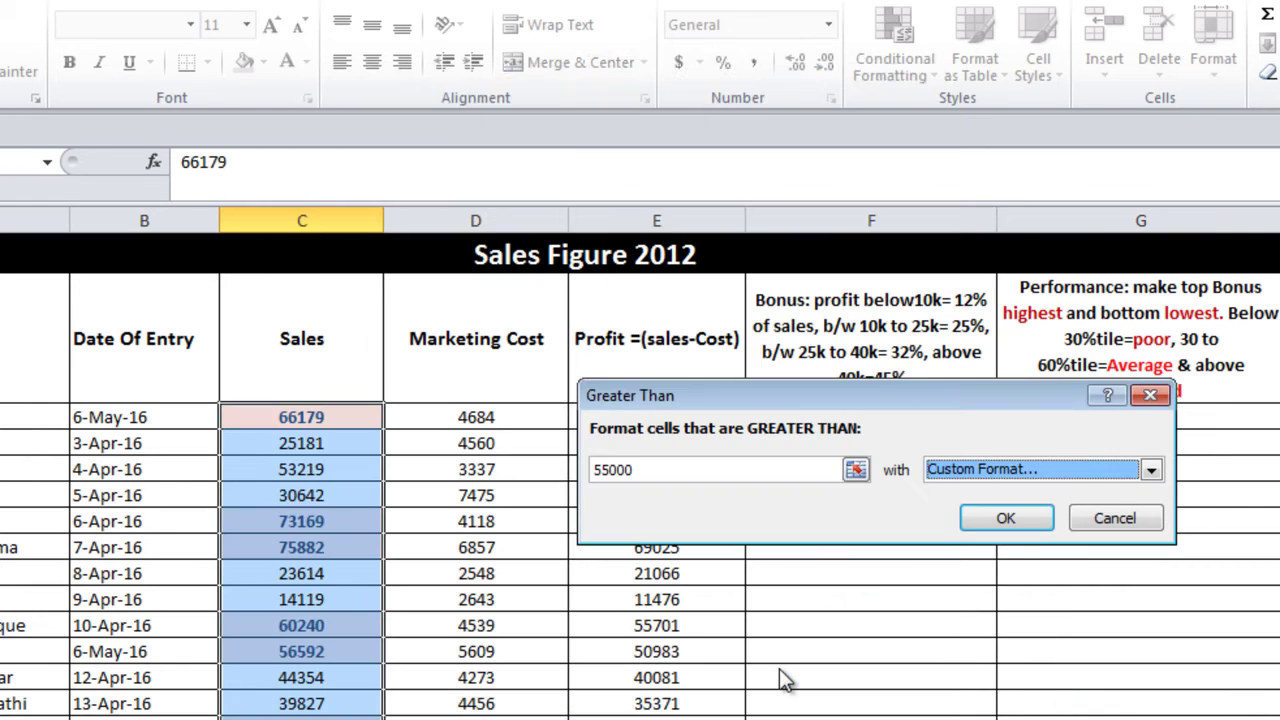
left_click(1006, 518)
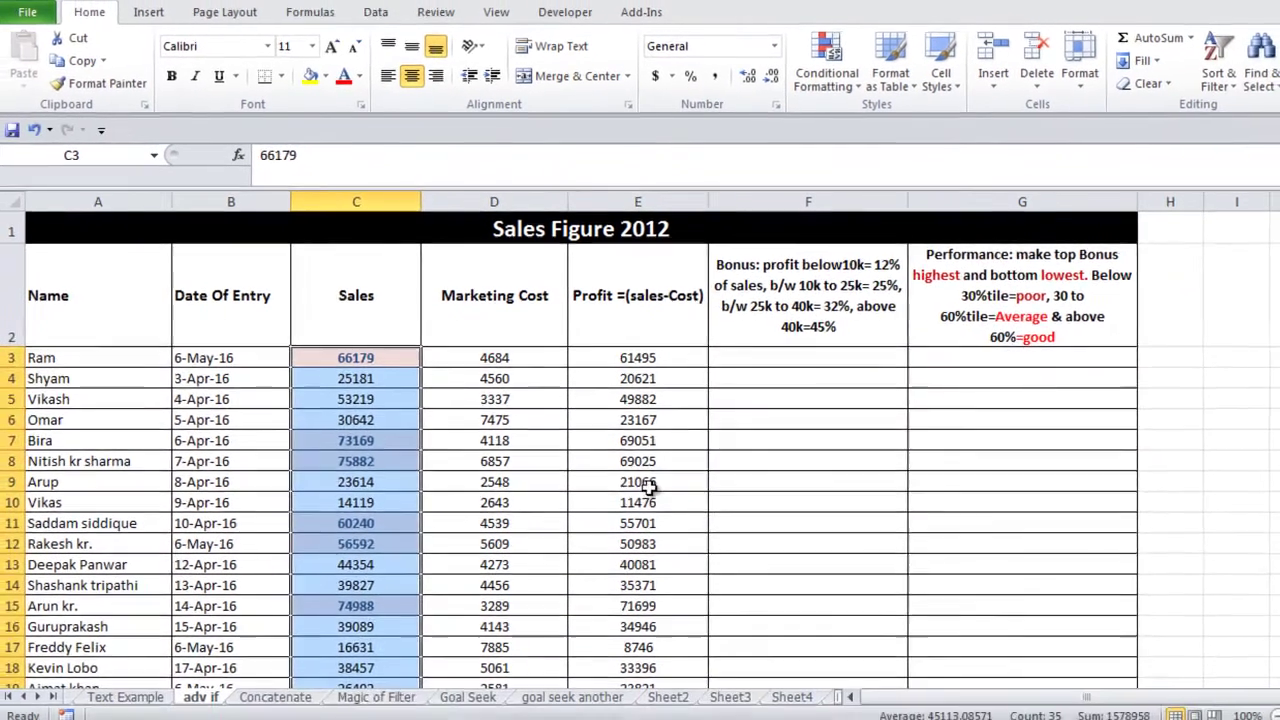
left_click(602, 566)
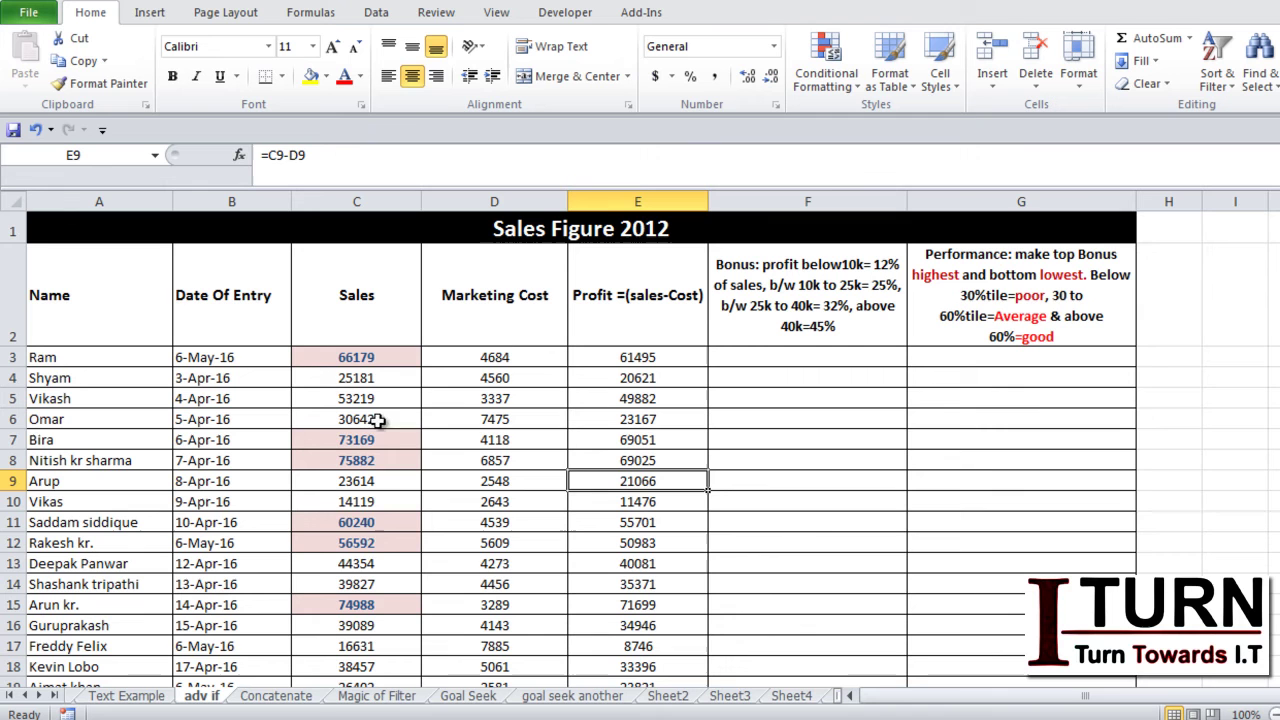
Change the sales value in C7 to 54360 to test the highlighting rule.
left_click(376, 606)
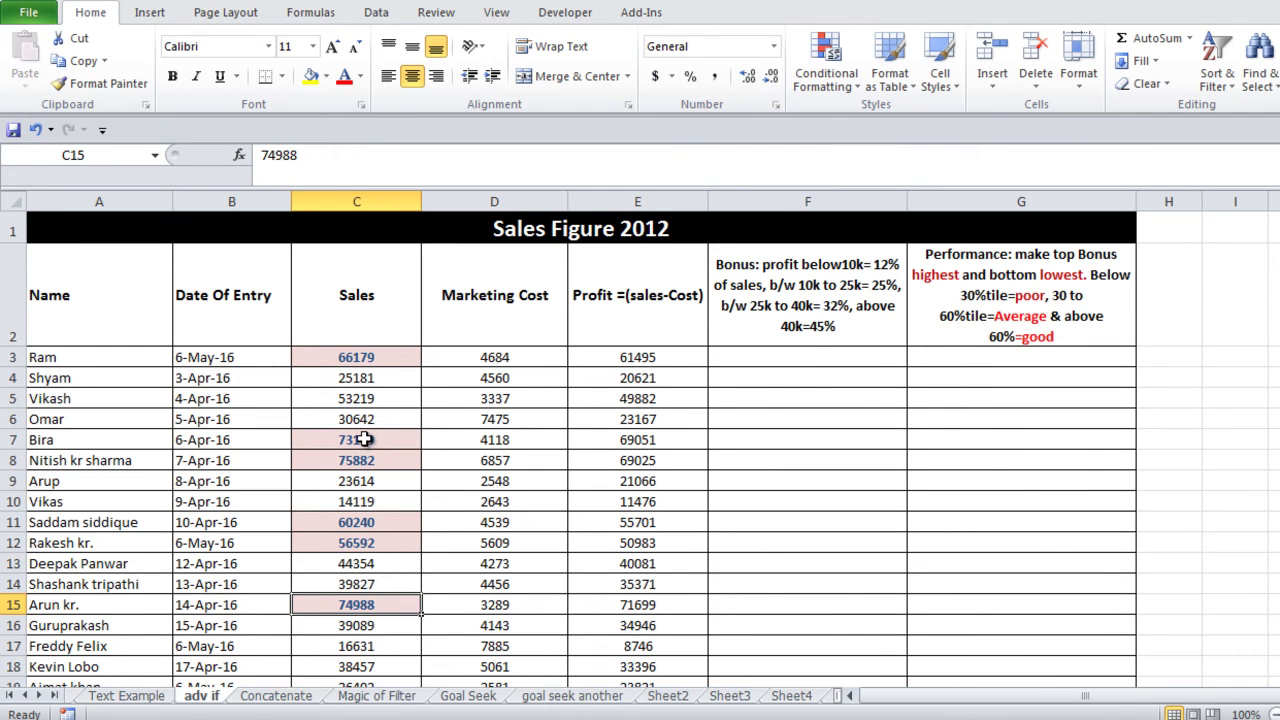
left_click(369, 441)
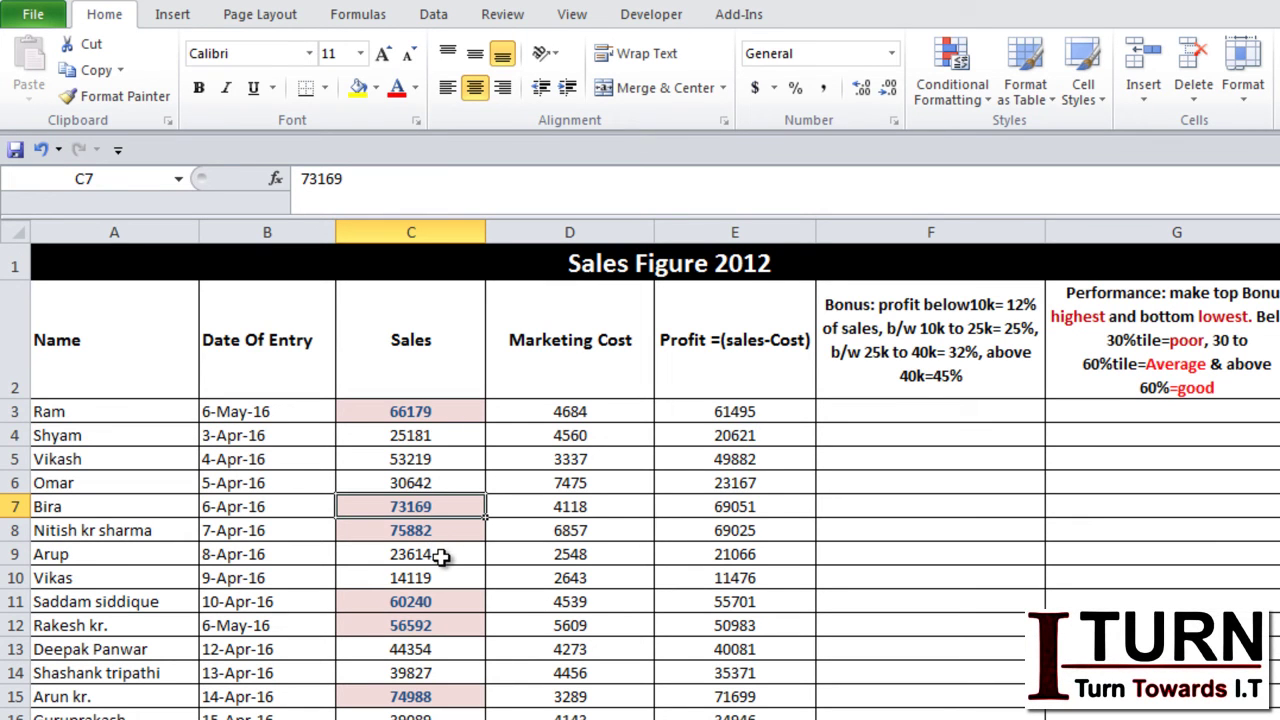
type("54")
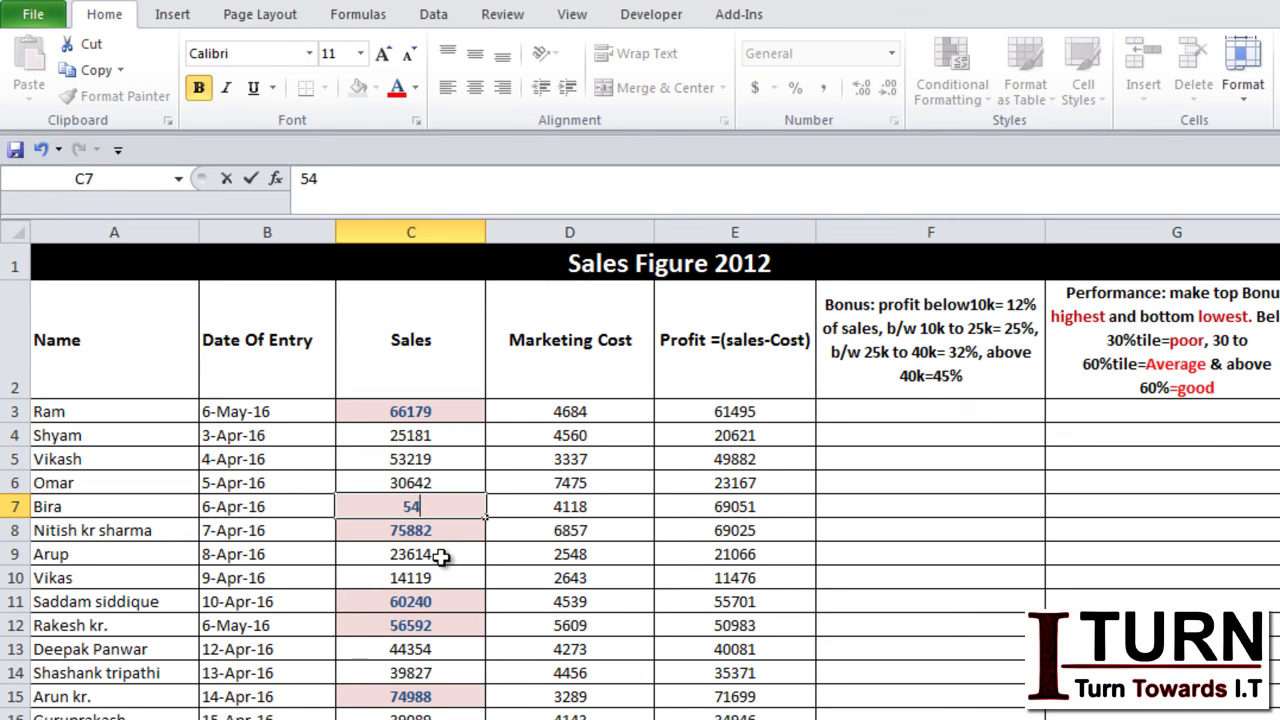
type("360")
key("Return")
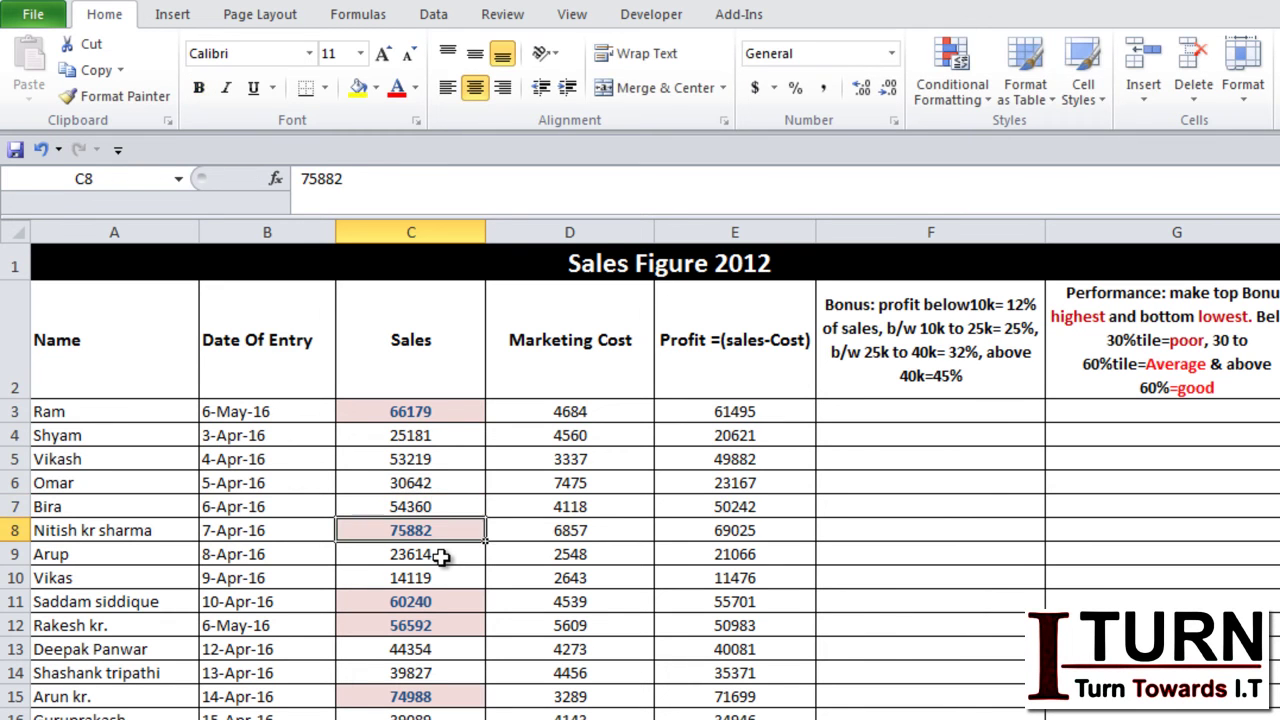
left_click(422, 505)
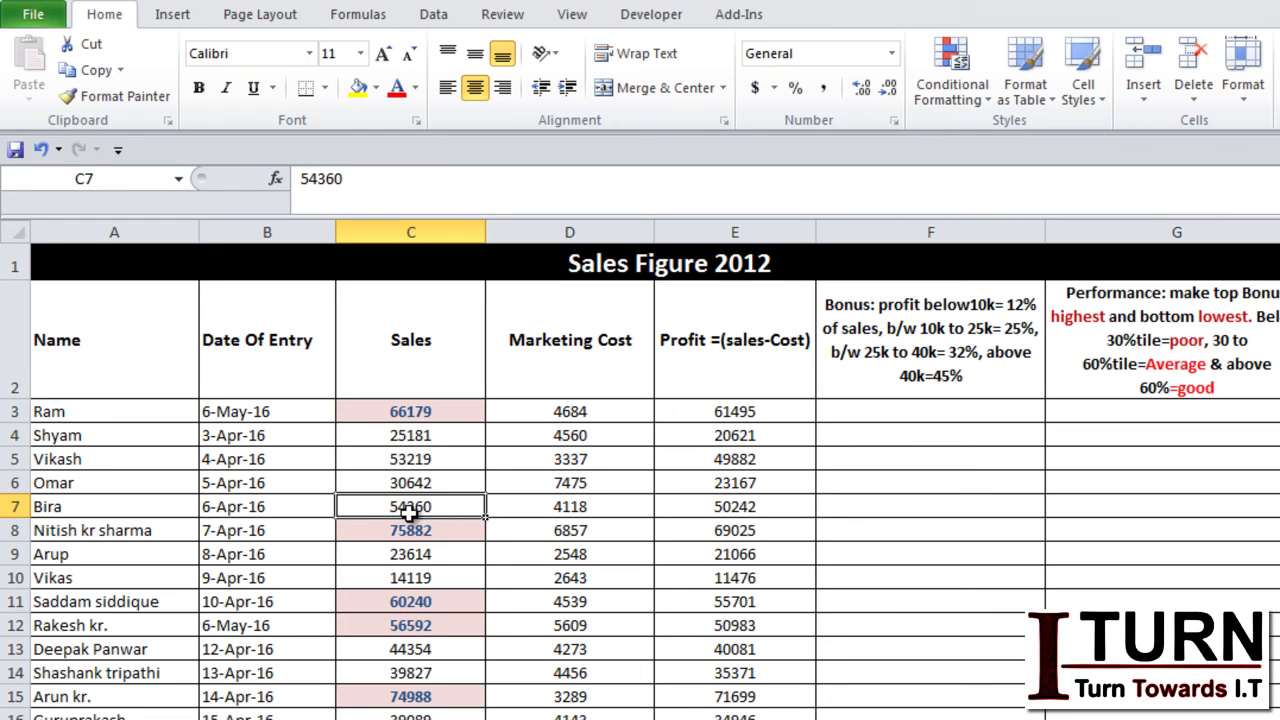
Change the sales value in C6 to 56000 to test the highlighting rule.
left_click(413, 485)
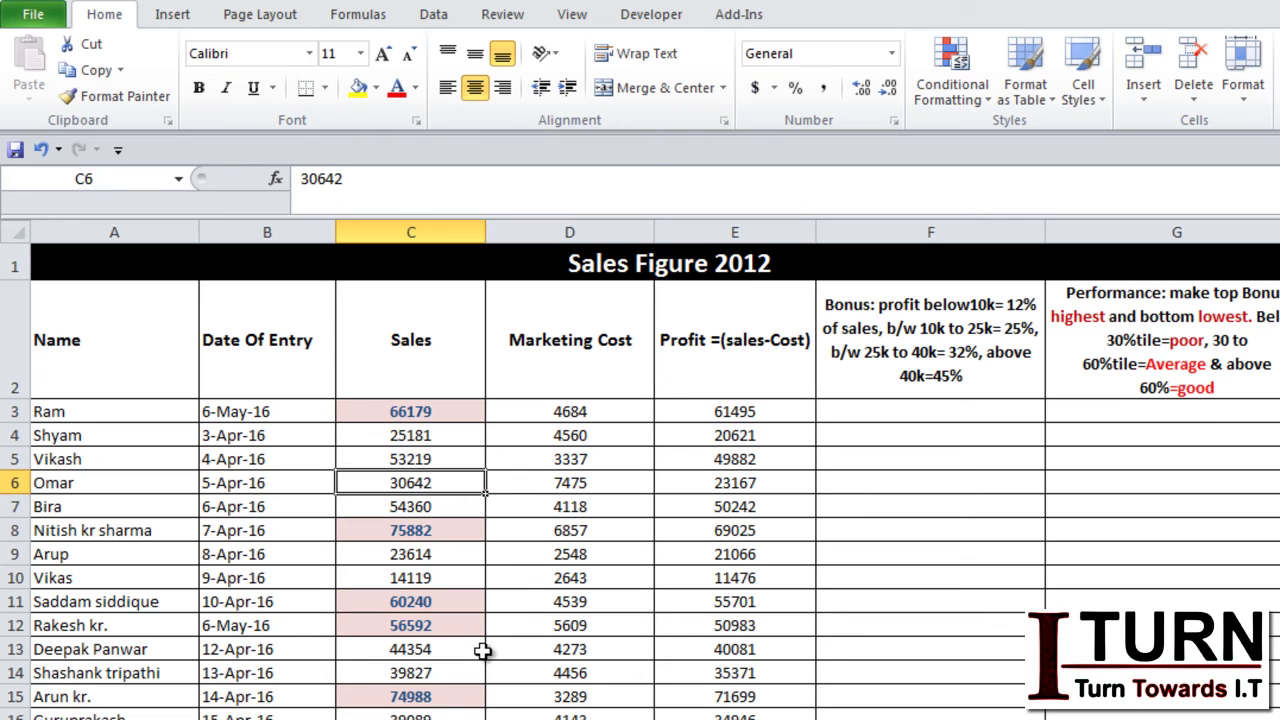
type("56000")
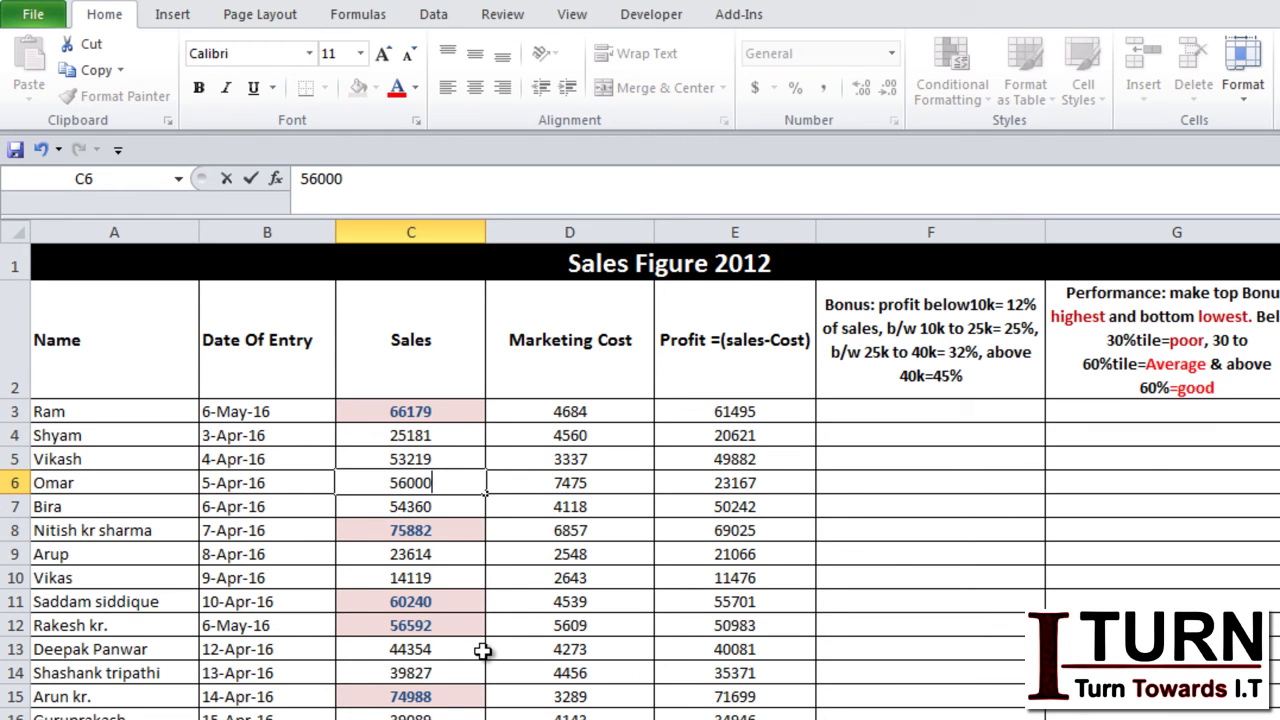
key("Return")
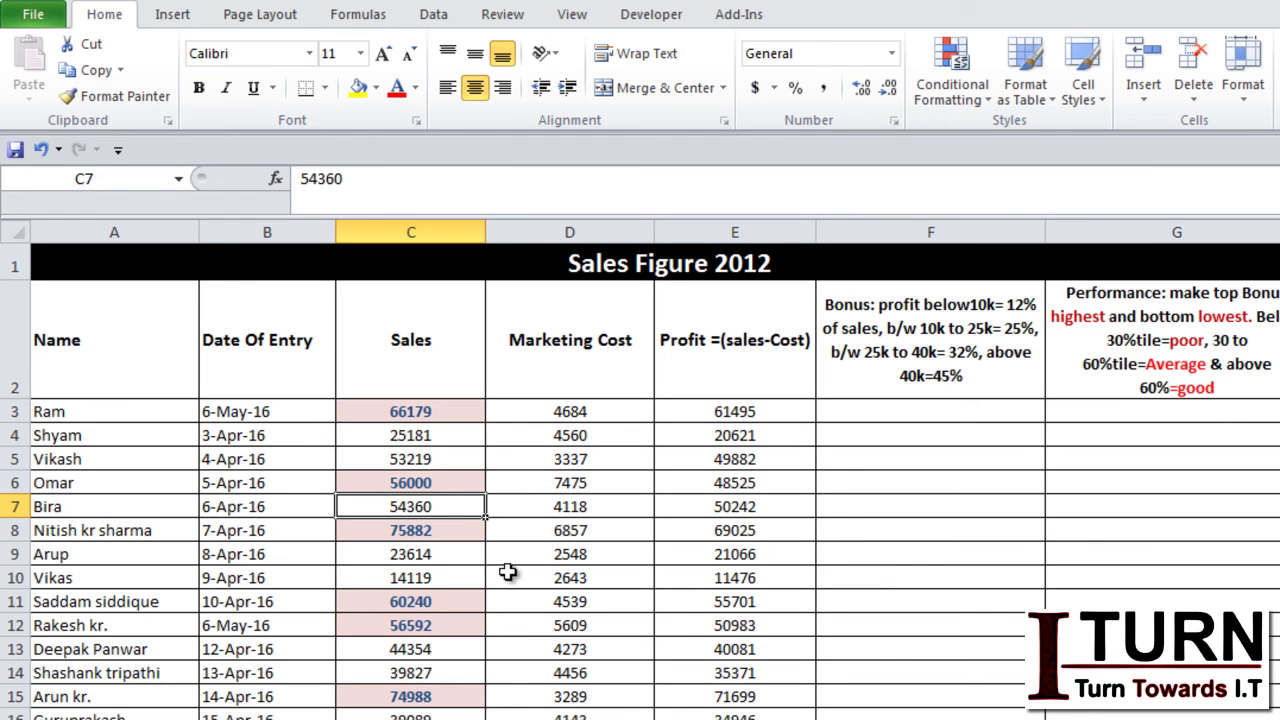
Try to remove the highlight from the sales value in C3 by setting its cell fill to No Fill.
left_click(410, 436)
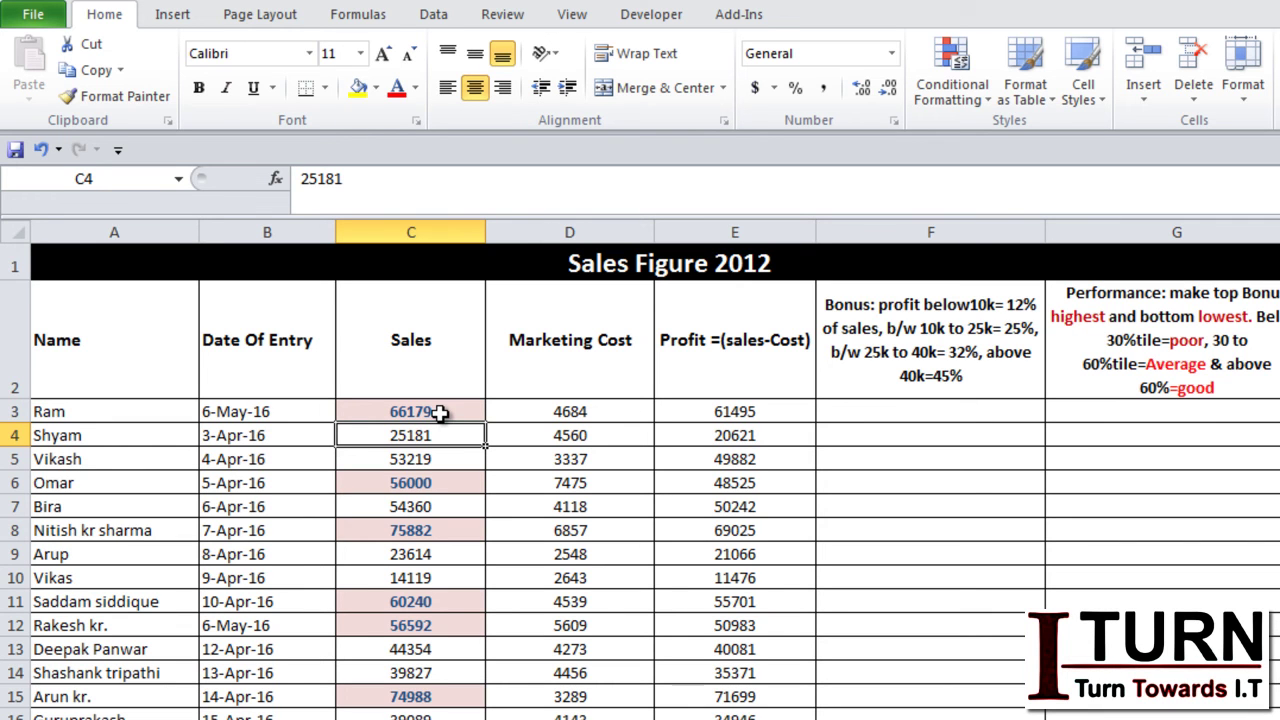
left_click(440, 413)
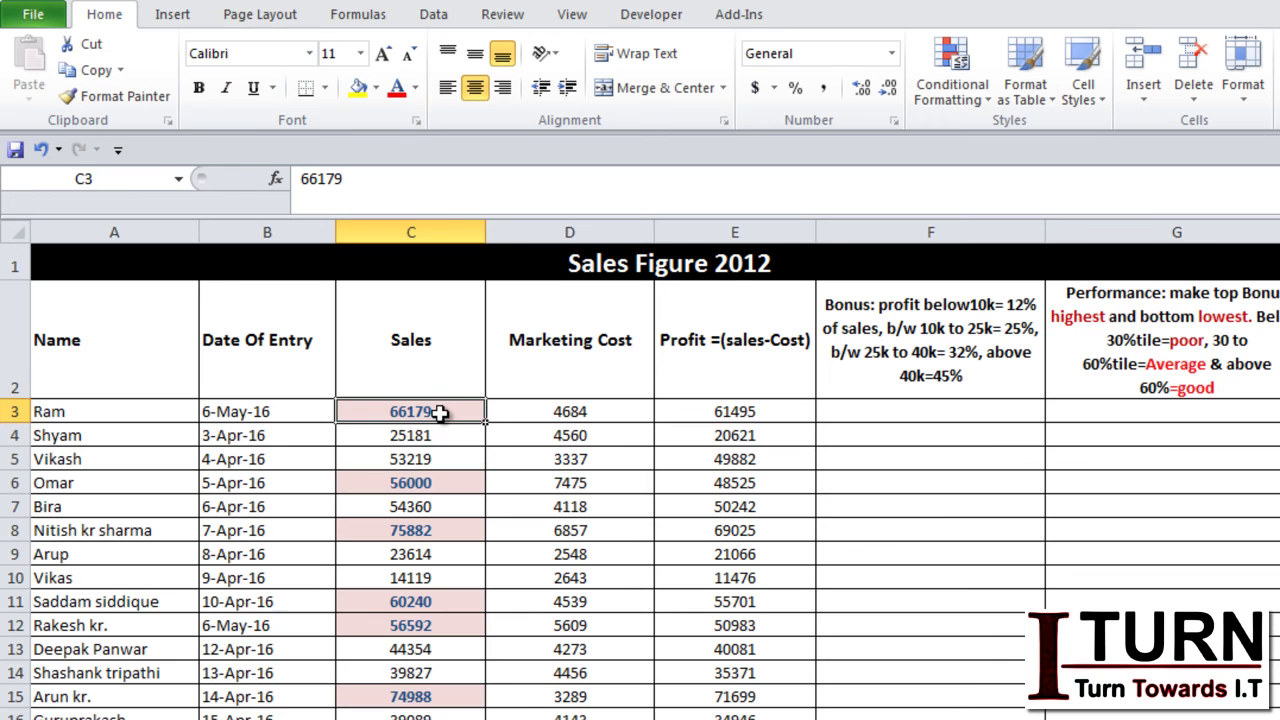
left_click(377, 89)
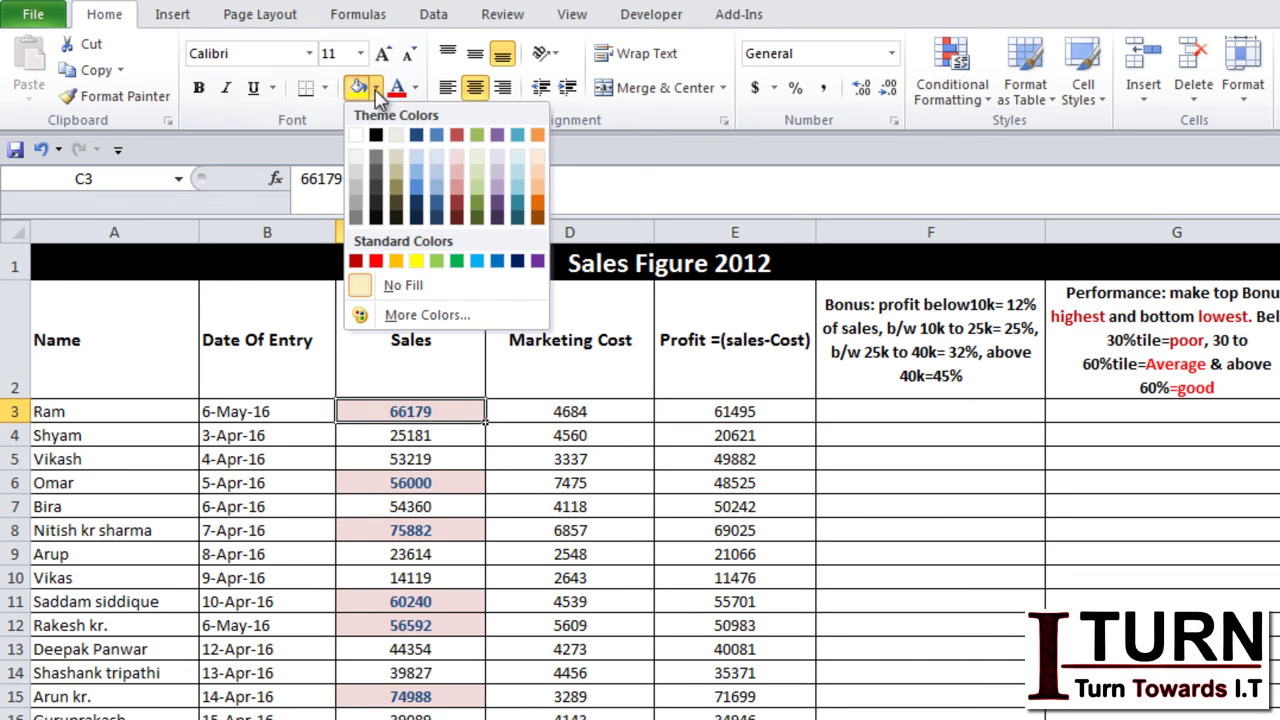
left_click(383, 287)
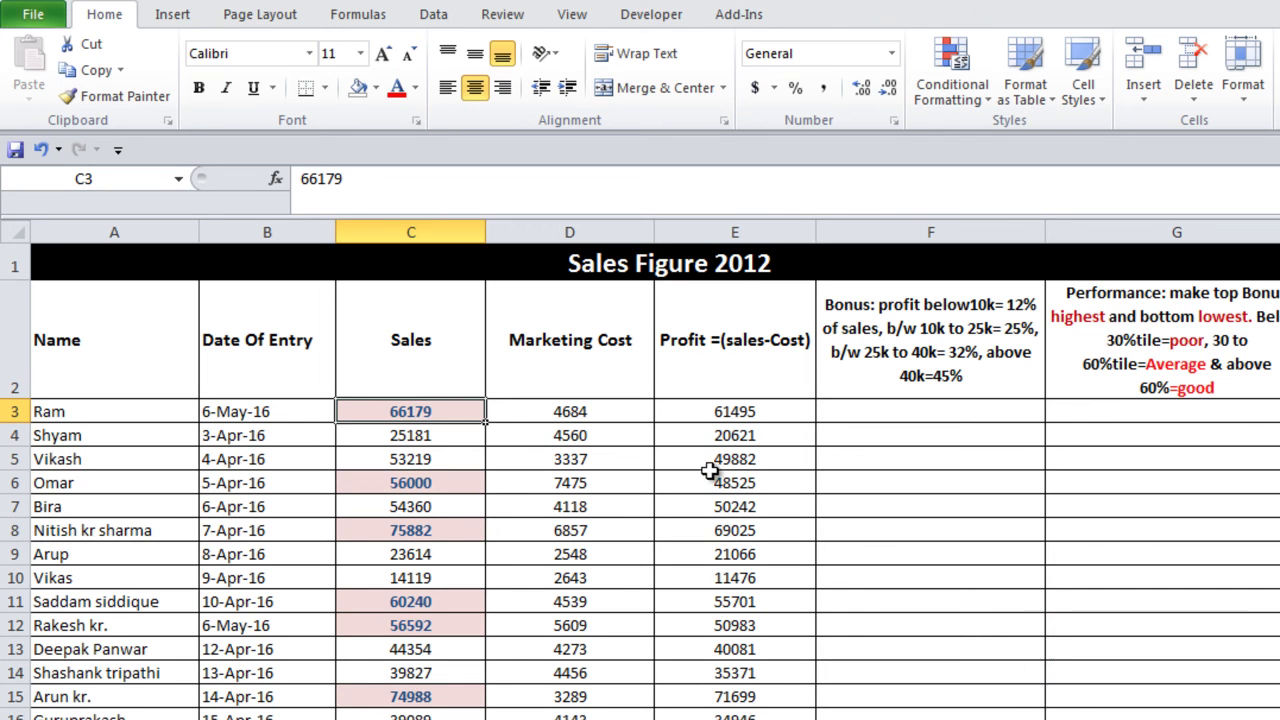
Clear the conditional formatting rules from all the sales values, from C3 down to the end of the column, and deselect the range.
key("ctrl+shift+Down")
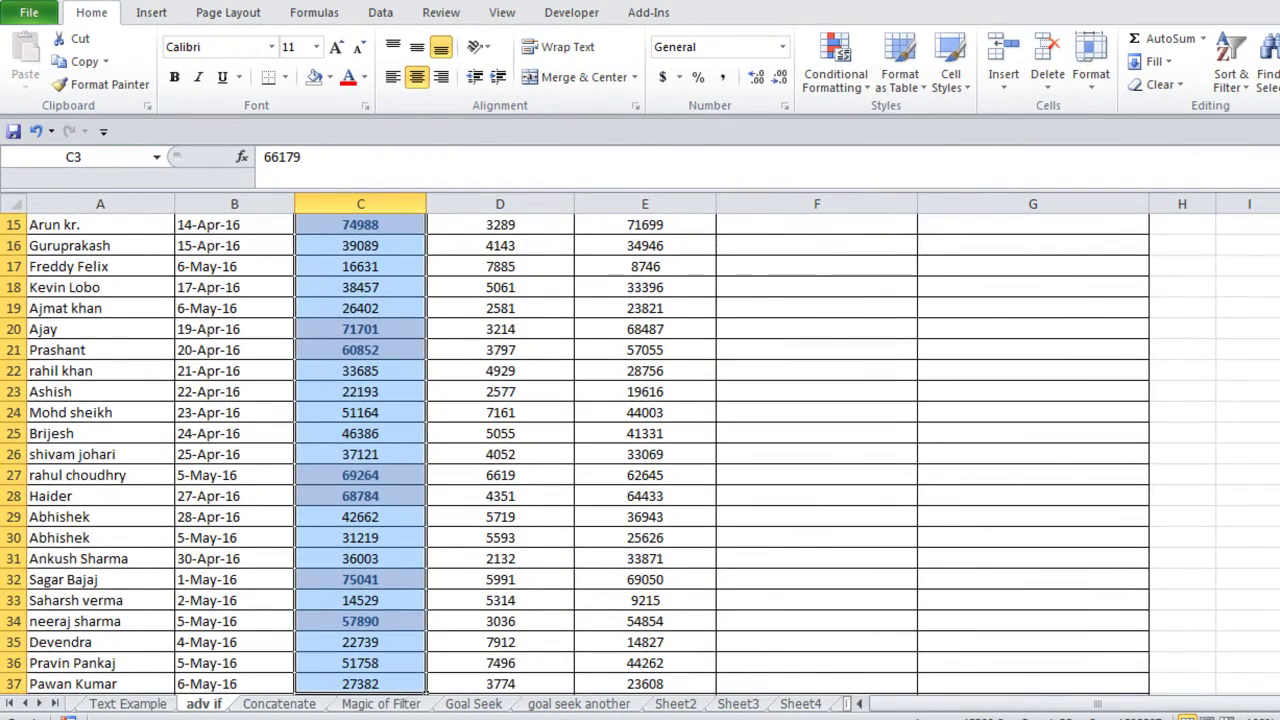
key("ctrl+BackSpace")
left_click(862, 85)
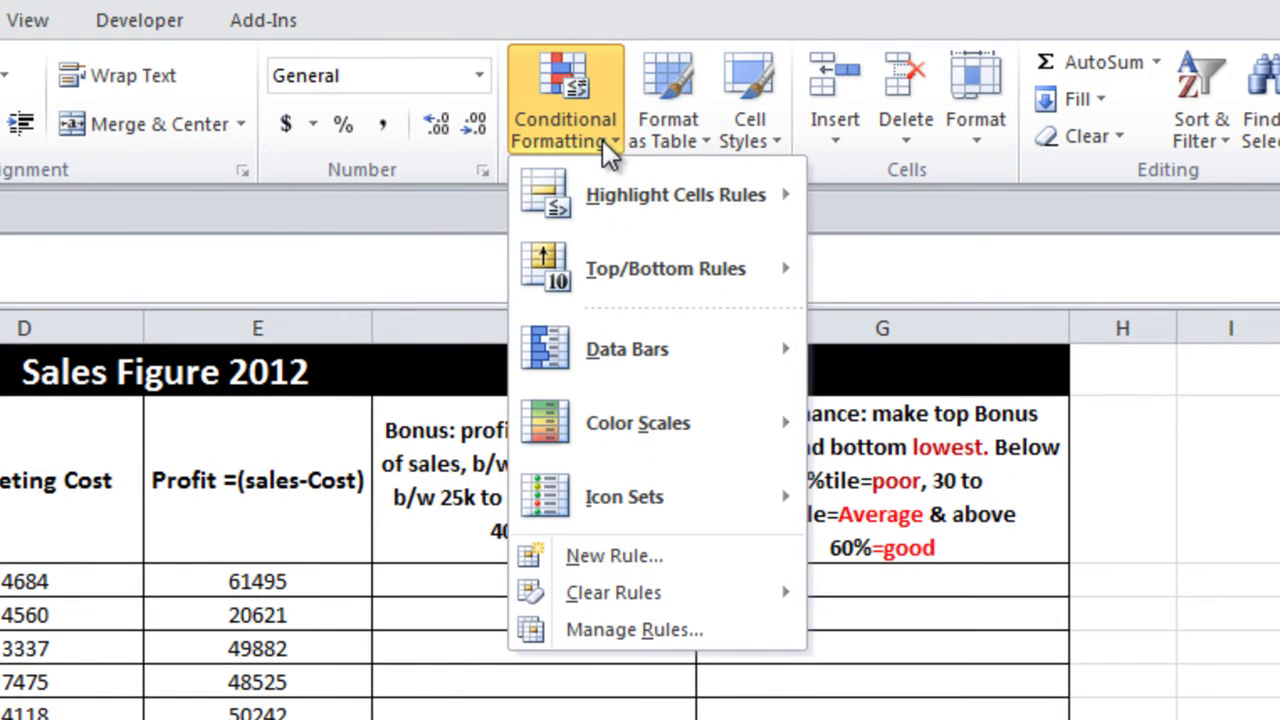
mouse_move(619, 606)
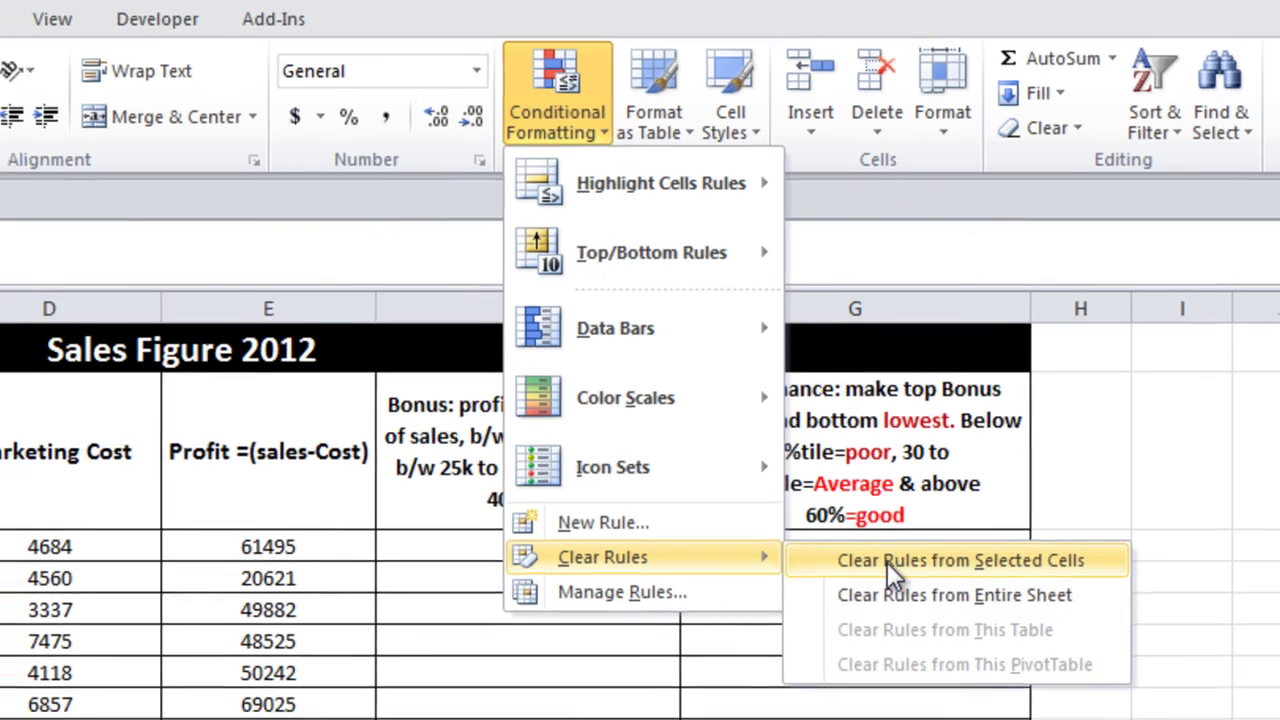
left_click(882, 572)
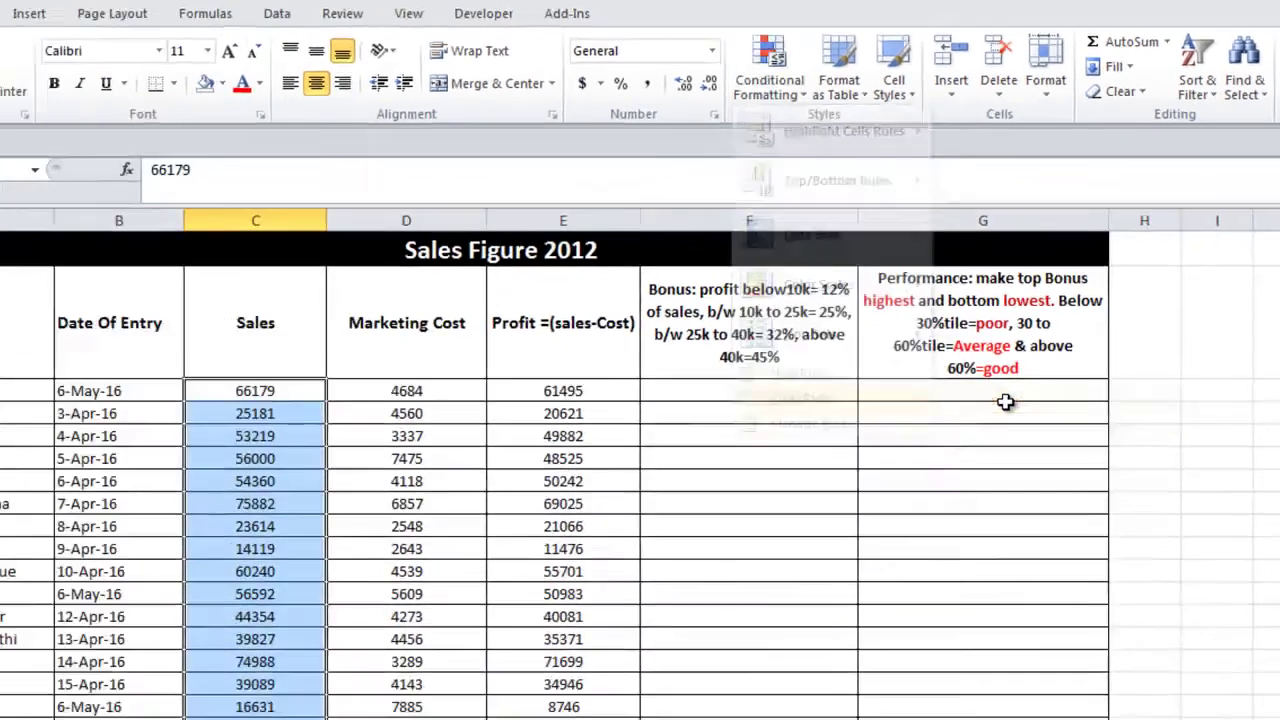
left_click(549, 516)
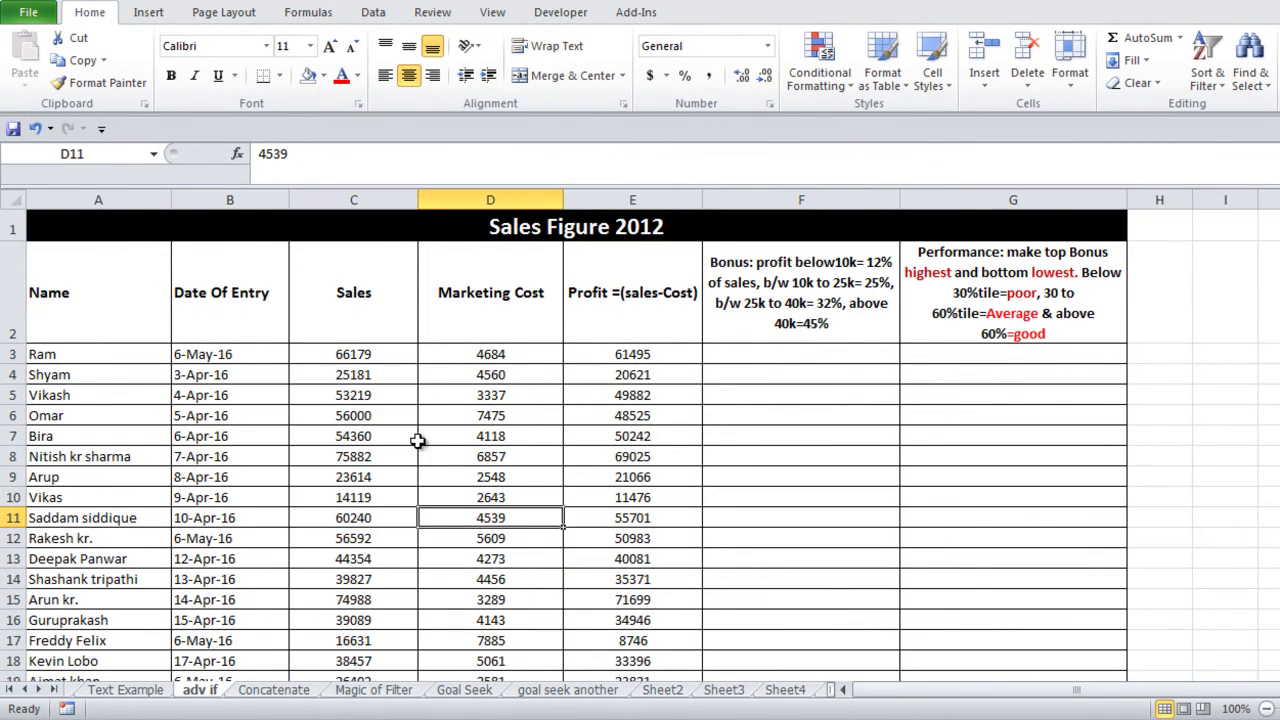